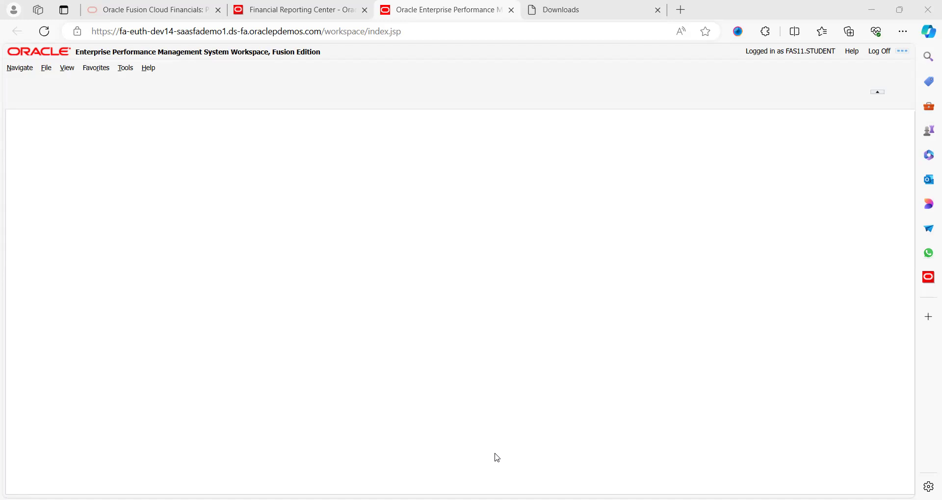
key(ctrl+Tab)
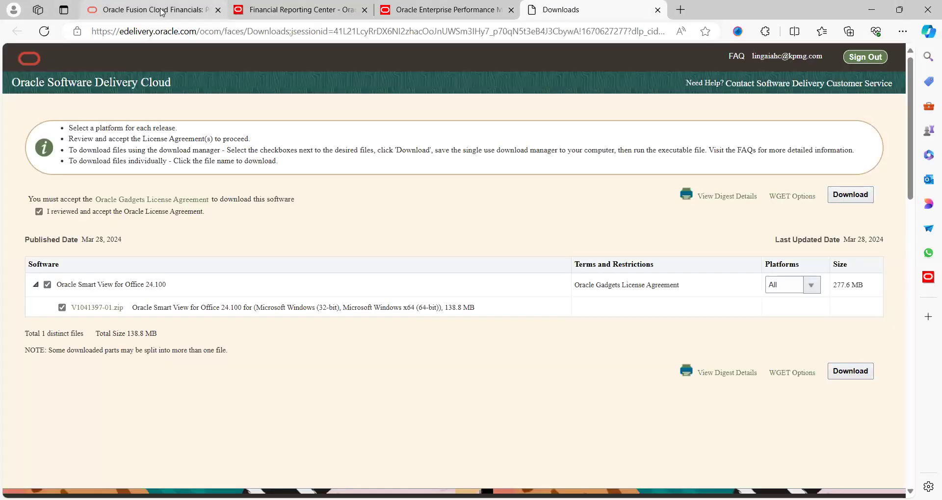
key(ctrl+Tab)
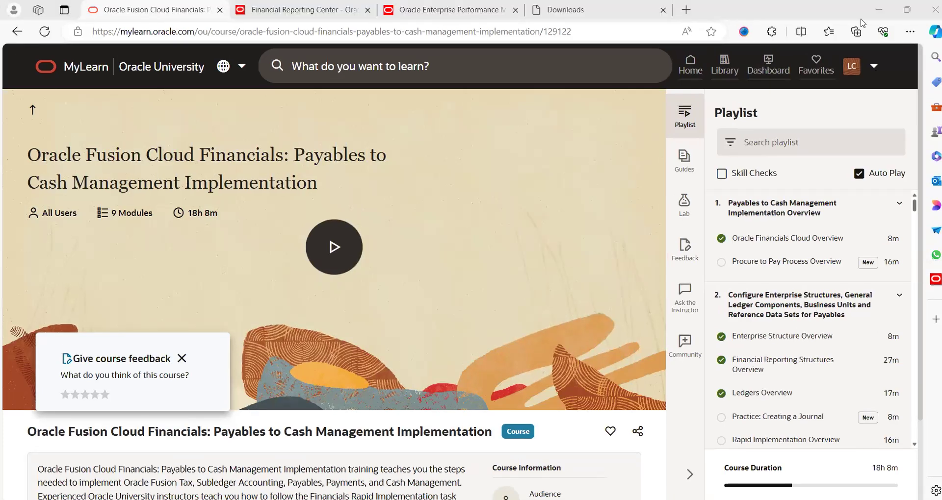
click(871, 10)
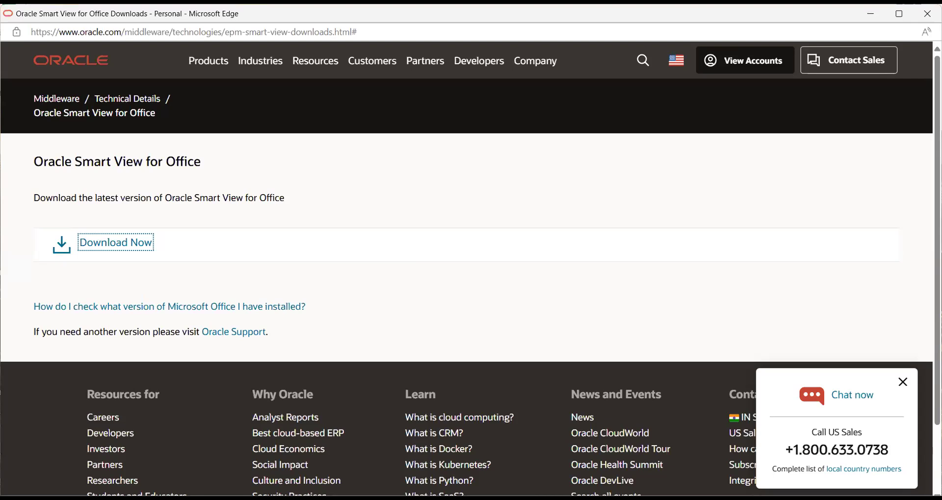
key(alt+Tab)
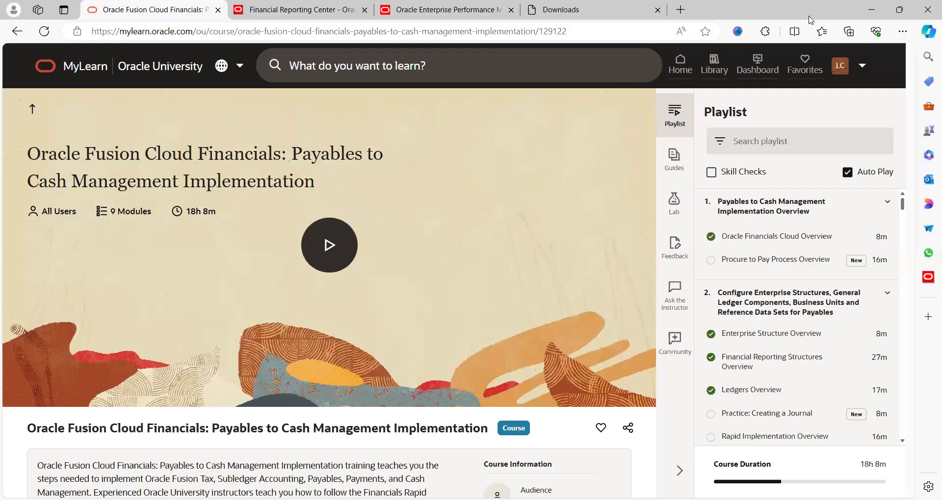
drag(809, 17, 810, 102)
Step: Open the Financial Reporting Center from the Others group of the Oracle Fusion navigator
click(331, 101)
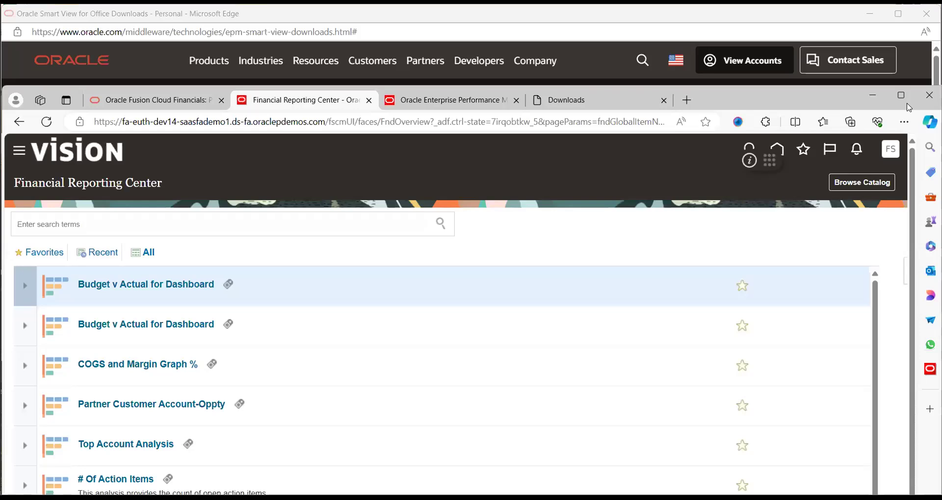
double_click(327, 107)
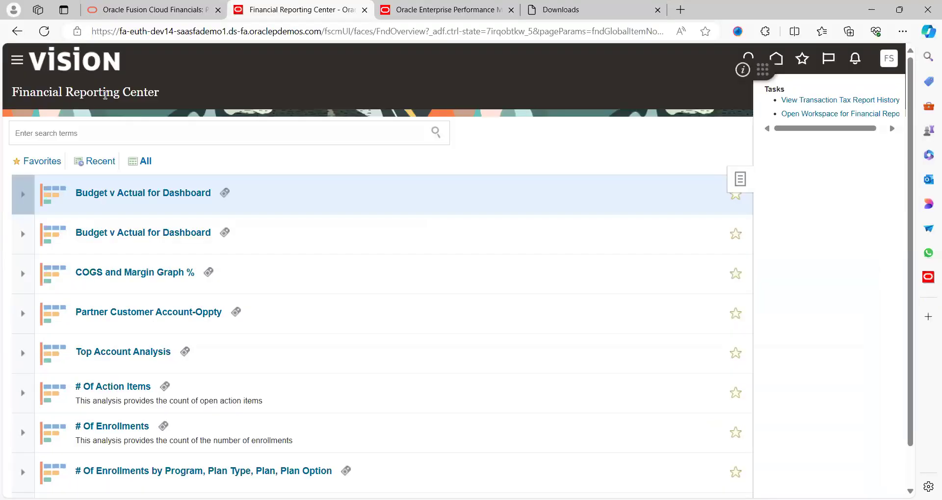
click(14, 69)
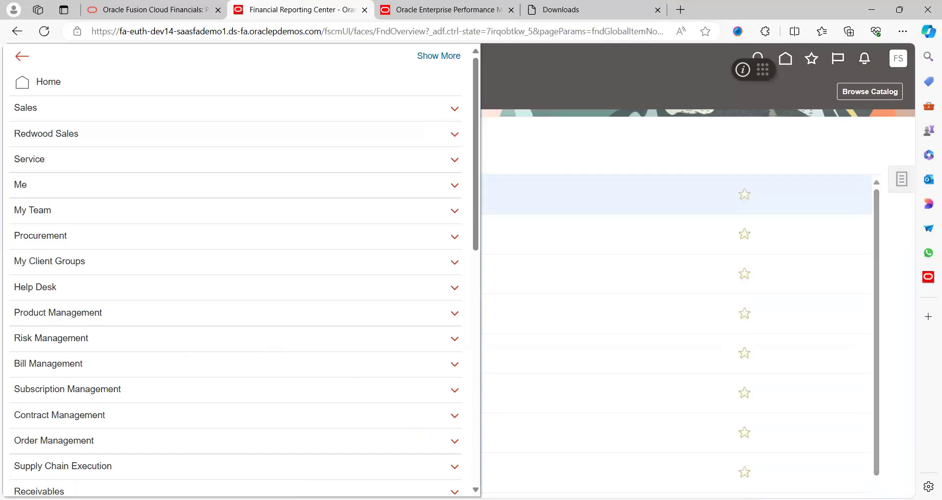
scroll(475, 479, down, 10)
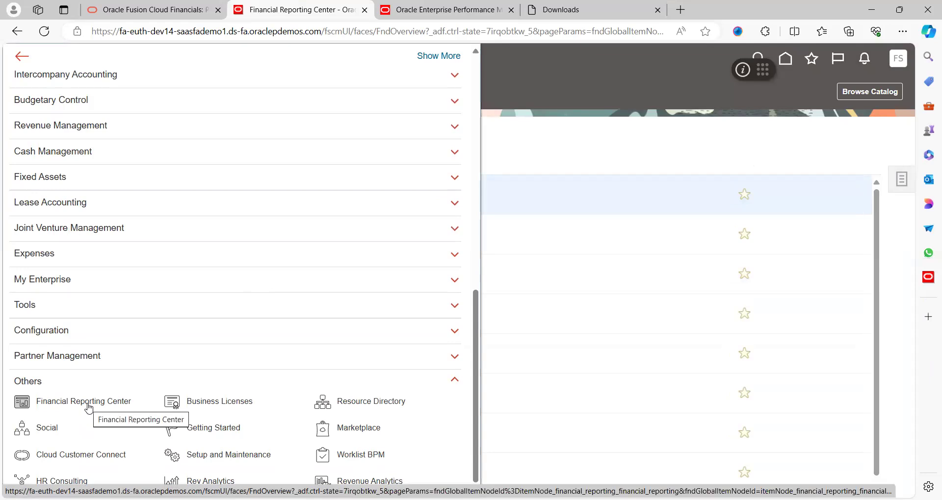
click(88, 408)
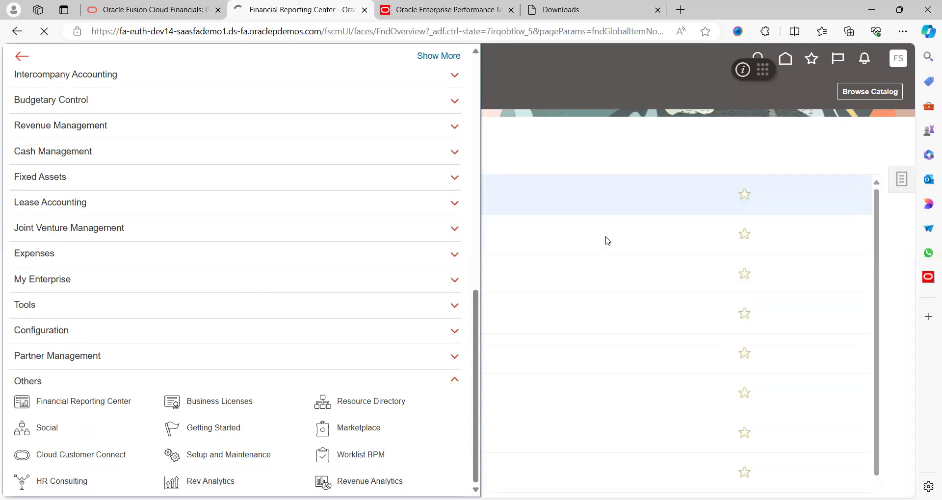
Step: Open the Workspace for Financial Reporting from the task list and bring up its Install options
click(897, 186)
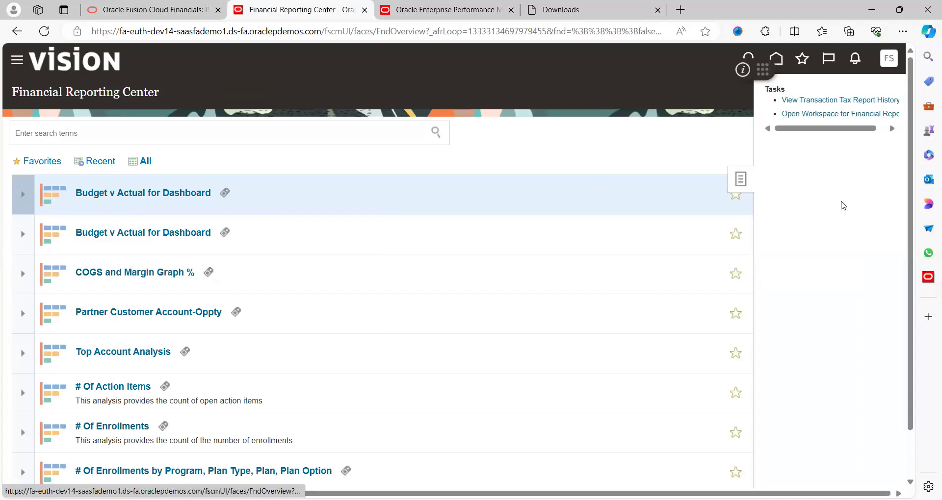
click(832, 115)
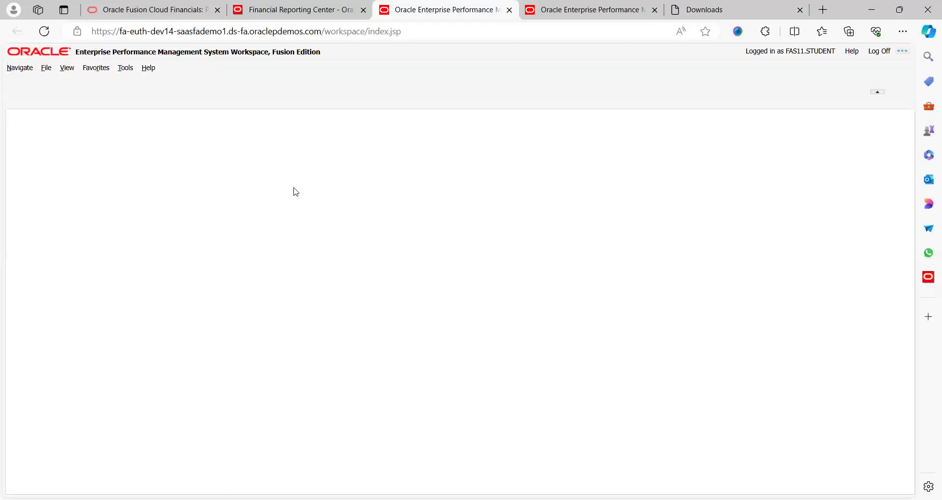
click(126, 68)
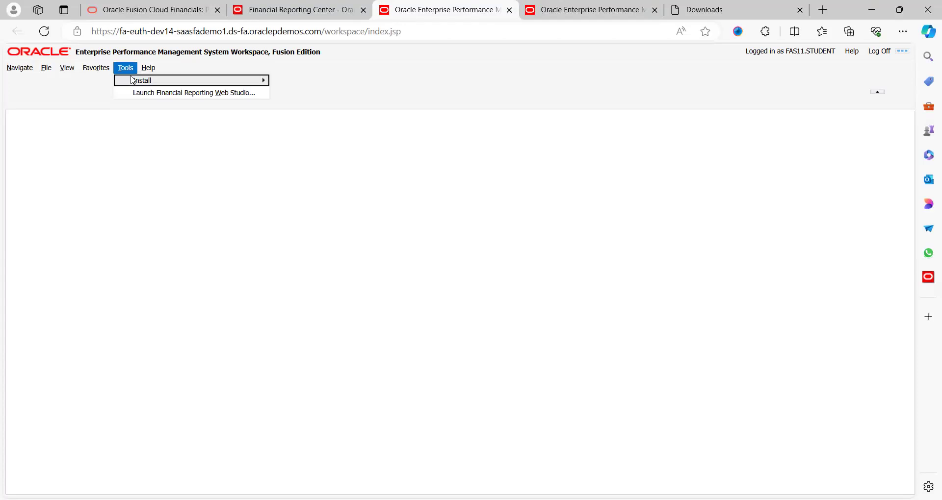
mouse_move(140, 83)
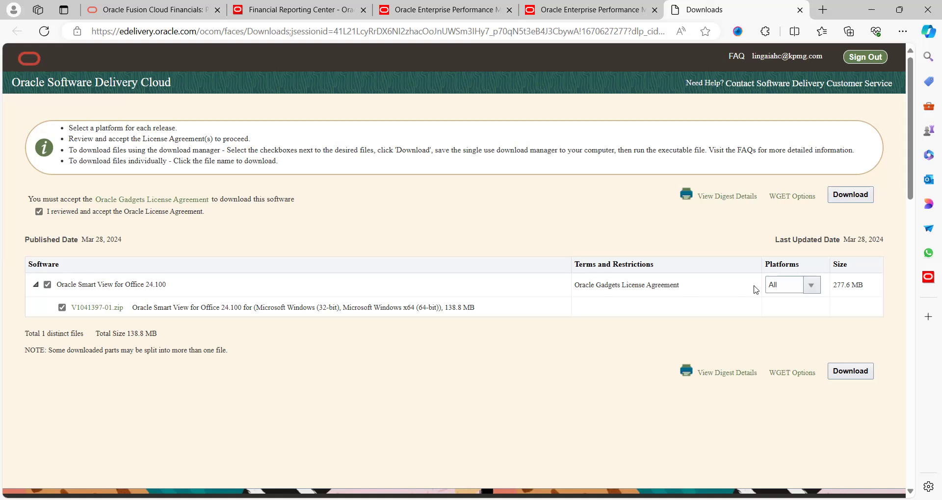
Step: Review the platform choices for Oracle Smart View for Office 24.100 on the Oracle Software Delivery Cloud page
click(813, 289)
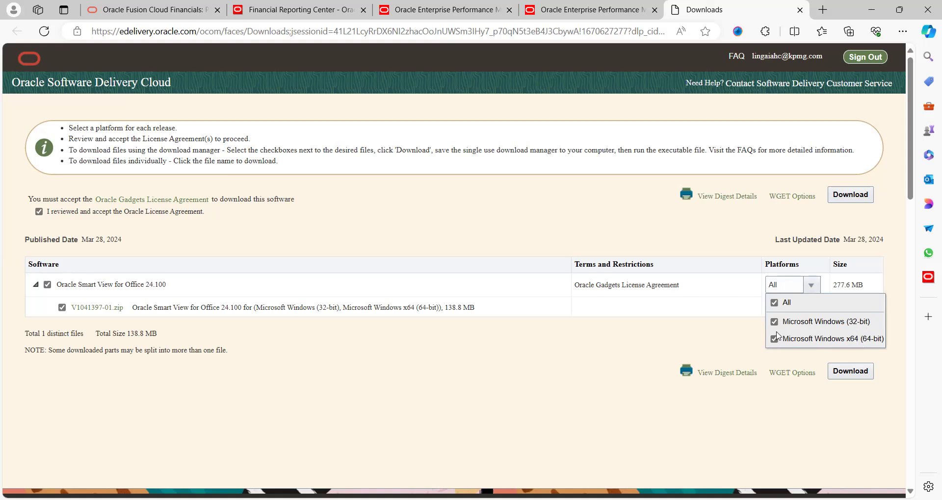
click(706, 340)
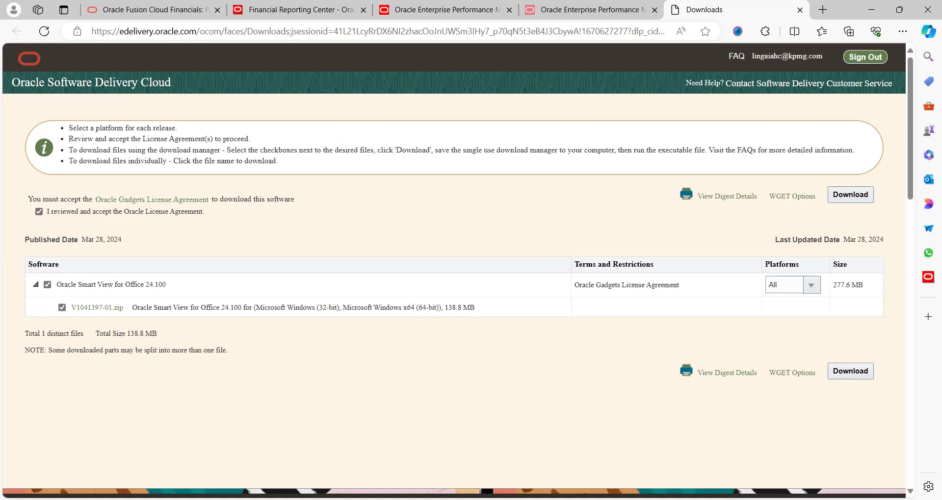
Step: Switch to the blank Excel workbook and open the Smart View options
key(alt+Tab)
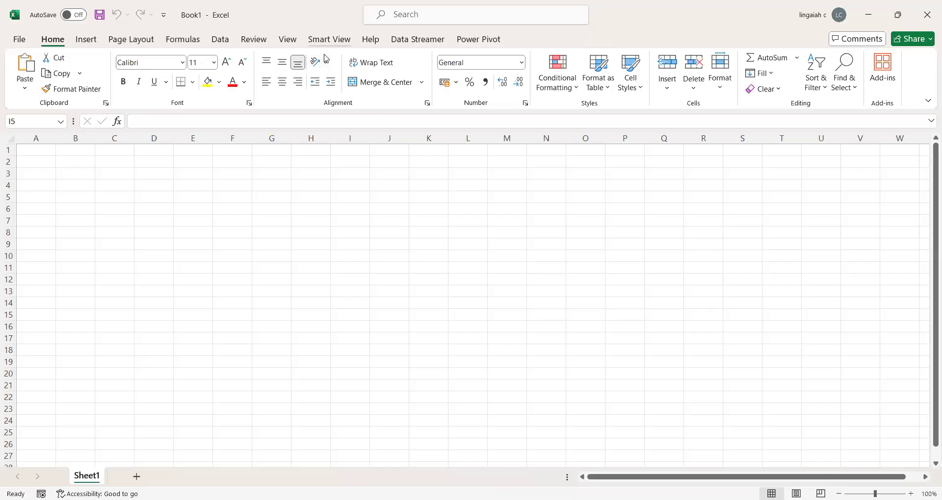
click(329, 39)
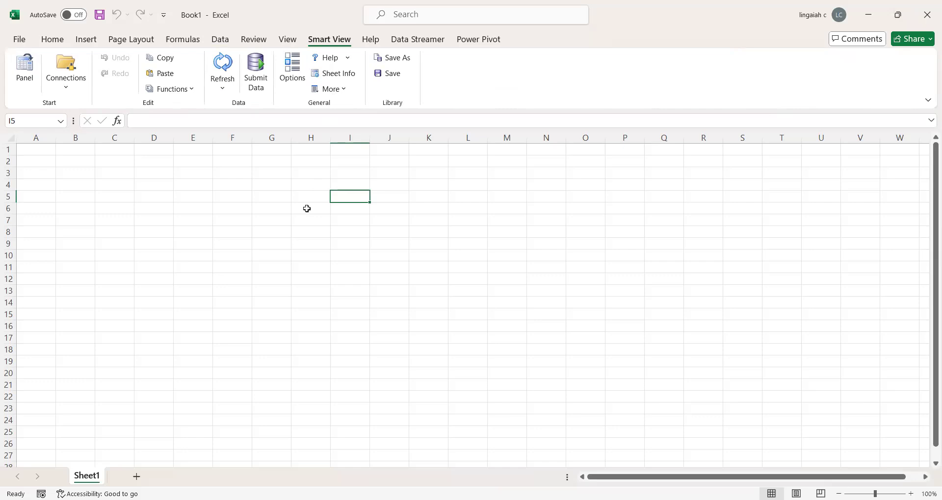
click(291, 77)
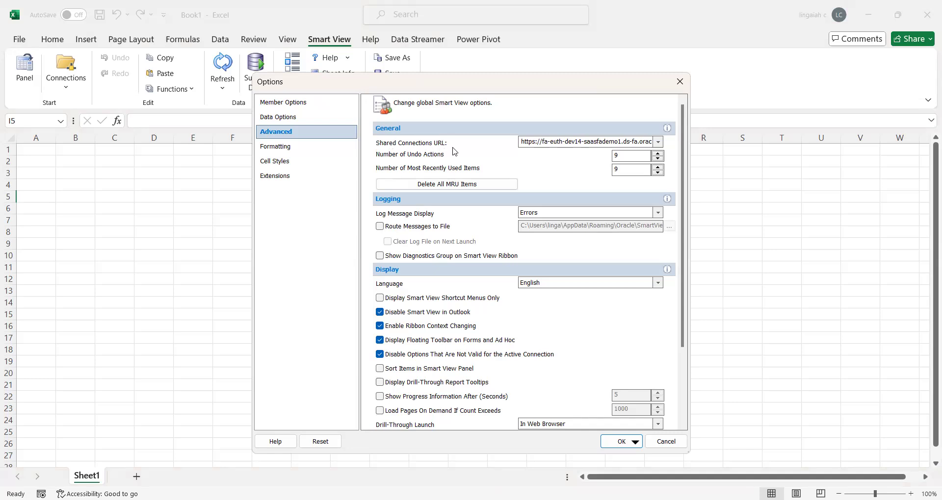
Step: Examine the Shared Connections URL in the Advanced options, highlighting its workspace/SmartViewProviders part, and accept the options
double_click(530, 144)
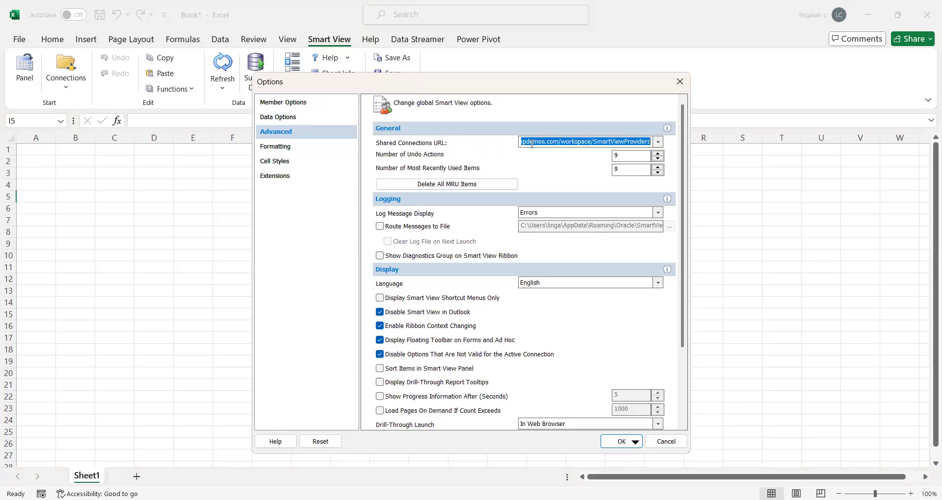
key(Home)
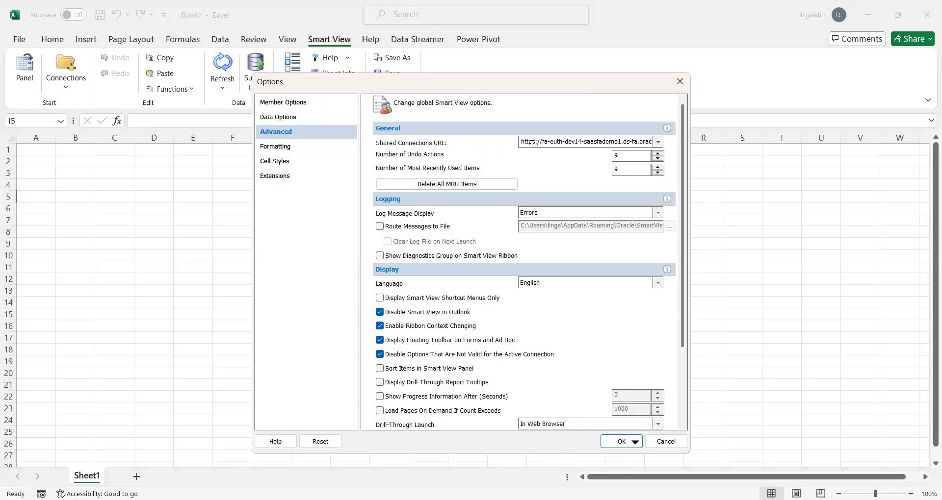
key(Right)
key(Right)
key(Right)
key(Right)
key(Right)
key(Right)
key(Right)
key(Right)
key(Right)
key(Right)
key(Right)
key(Right)
key(Right)
key(Right)
key(Right)
key(Right)
key(Right)
key(Right)
key(Right)
key(Right)
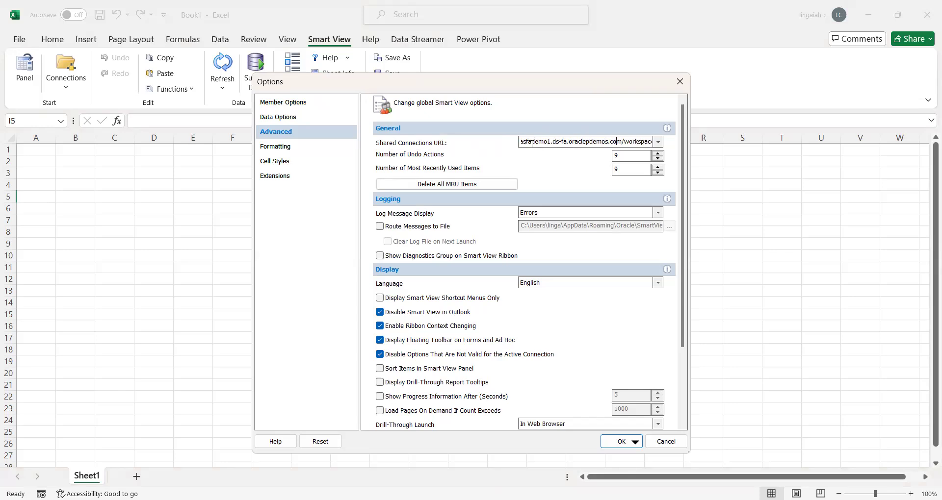
key(shift+Right)
key(shift+Right)
key(shift+Right)
key(shift+Right)
key(shift+Right)
key(shift+Right)
key(shift+Right)
key(shift+Right)
key(shift+Right)
key(shift+Right)
key(shift+Right)
key(shift+Right)
key(shift+Right)
key(shift+Right)
key(shift+Right)
key(shift+Right)
key(shift+Right)
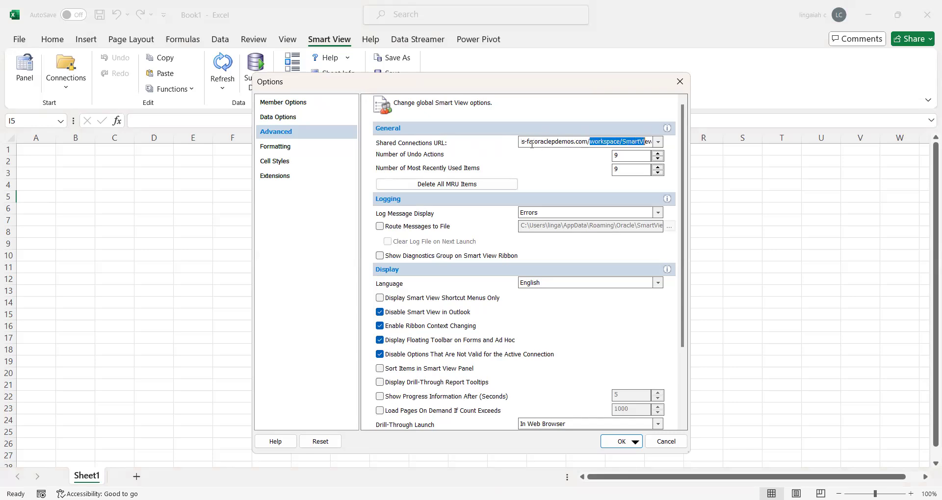
key(shift+Right)
key(shift+Right)
key(shift+Right)
key(shift+Right)
key(shift+Right)
key(shift+Right)
key(shift+Right)
key(shift+Right)
key(shift+Right)
key(shift+Right)
key(shift+Right)
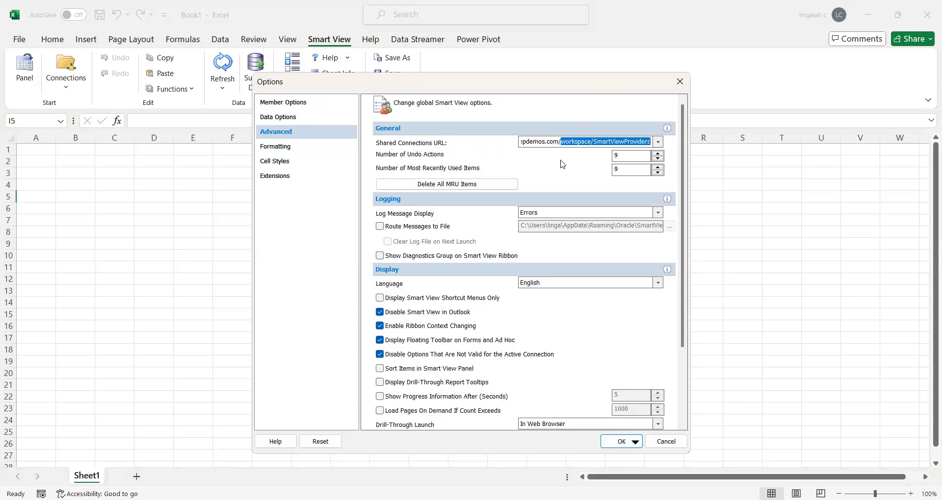
click(612, 443)
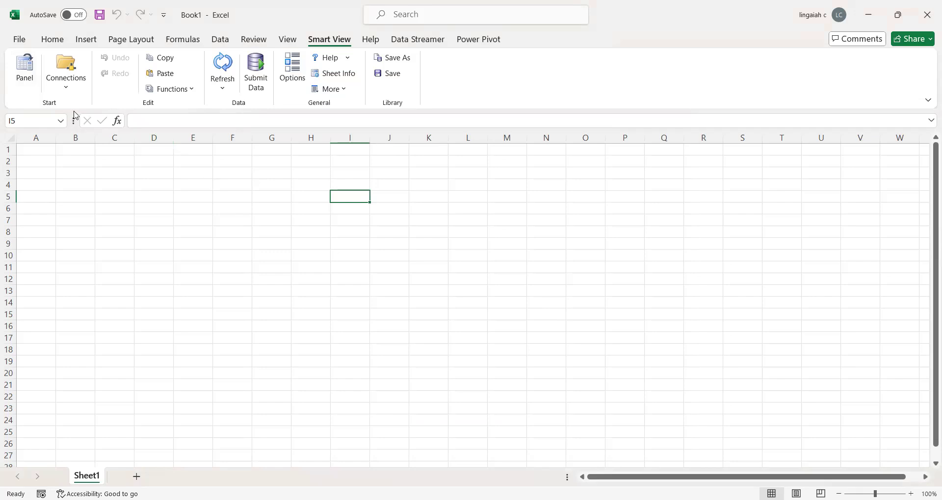
Step: Open the Smart View shared connections and choose Oracle Essbase as the server
click(25, 73)
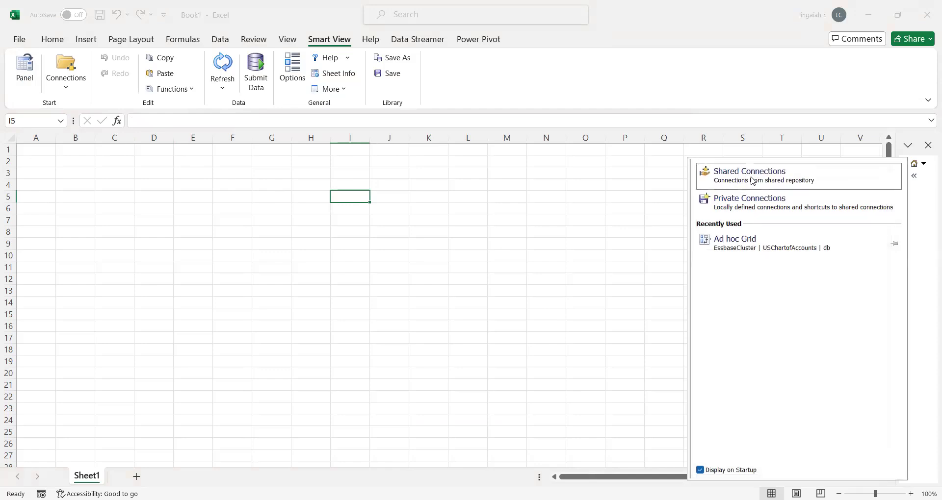
click(766, 178)
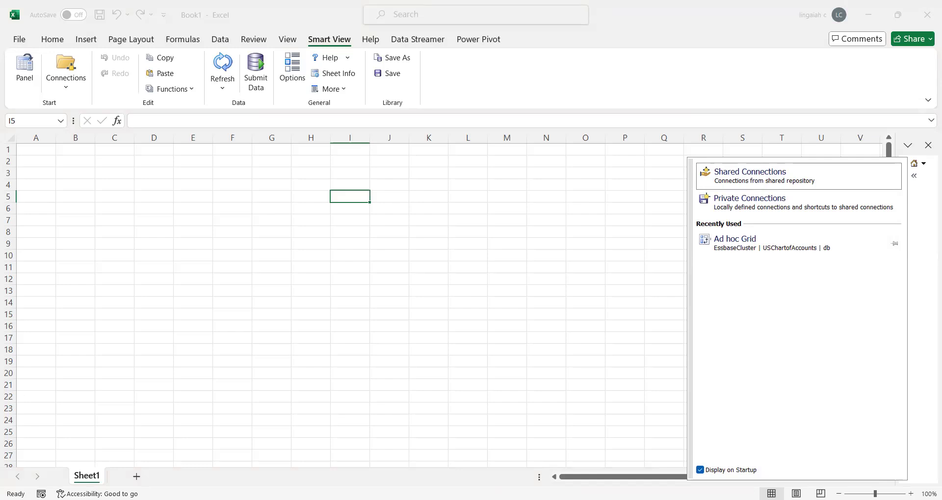
click(749, 172)
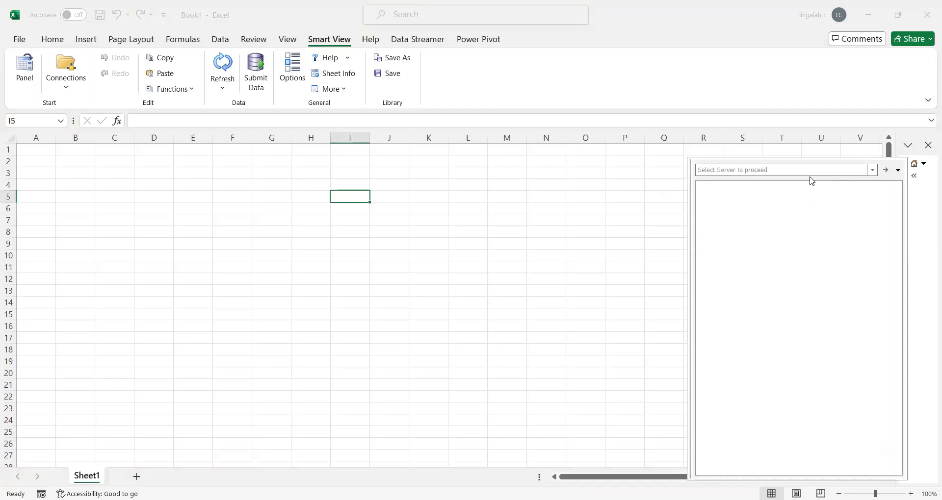
click(874, 170)
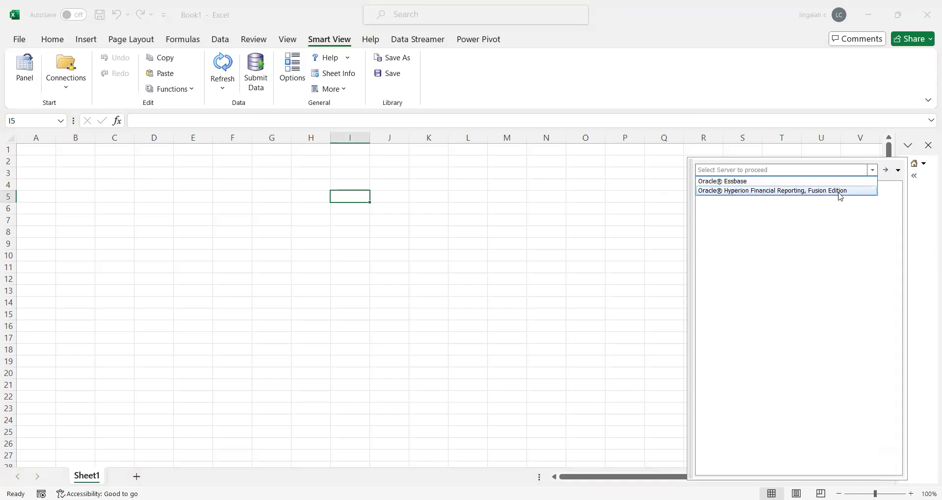
click(738, 182)
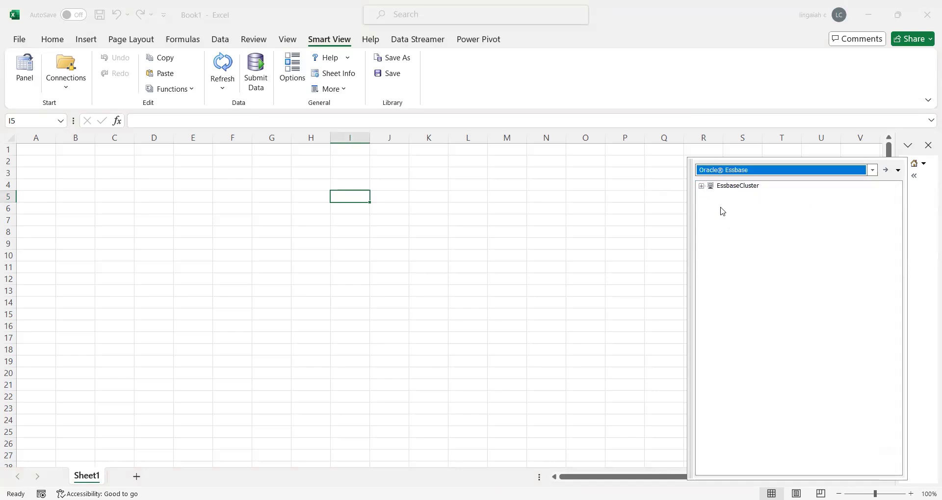
Step: Expand EssbaseCluster and its USChartofAccounts application in the connection tree
click(701, 185)
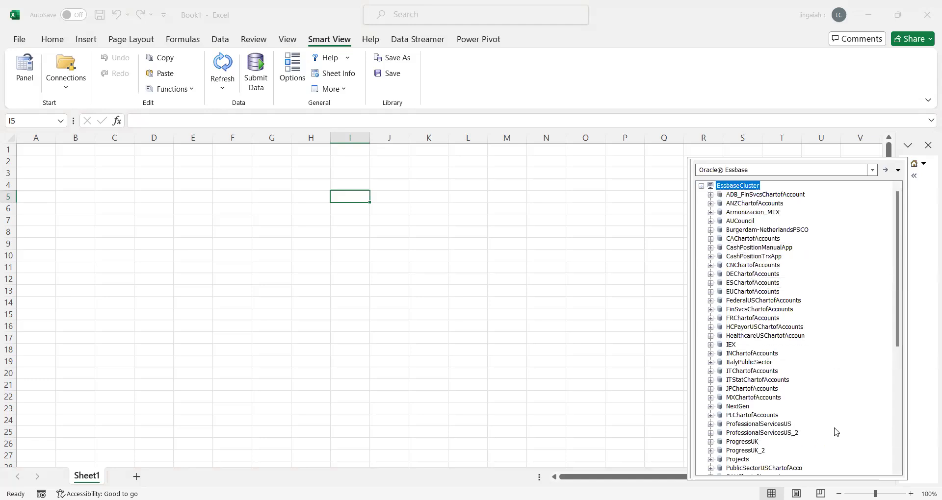
click(898, 470)
click(897, 470)
click(897, 470)
drag(897, 471, 900, 471)
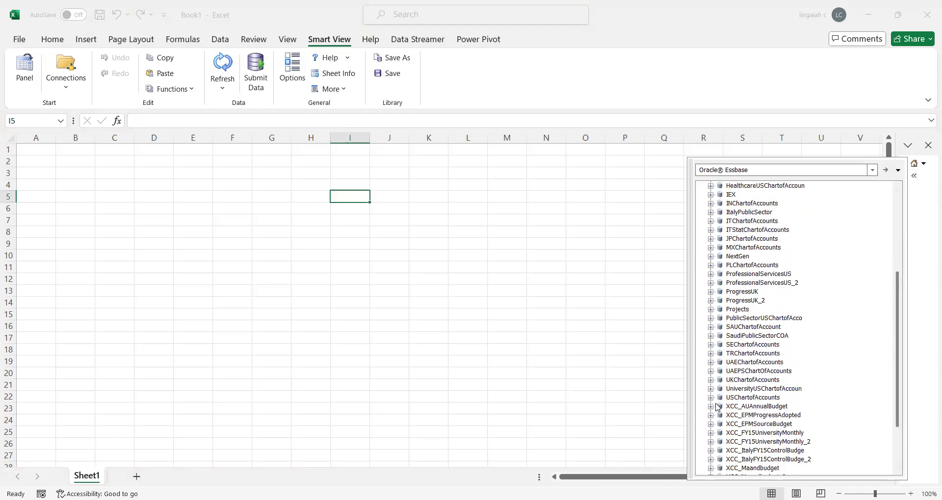
click(711, 397)
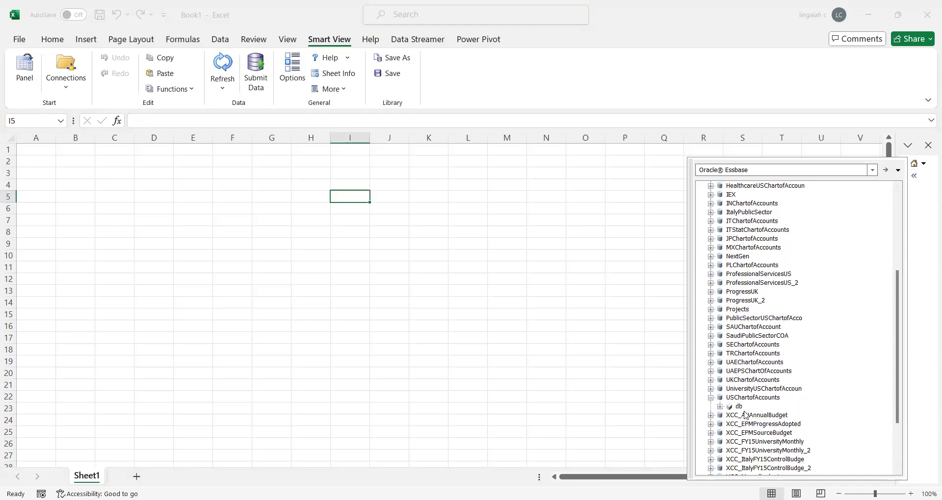
Step: Start an Ad Hoc Analysis on the db cube of USChartofAccounts and select the Company cell B1 in the resulting grid
click(720, 407)
click(739, 407)
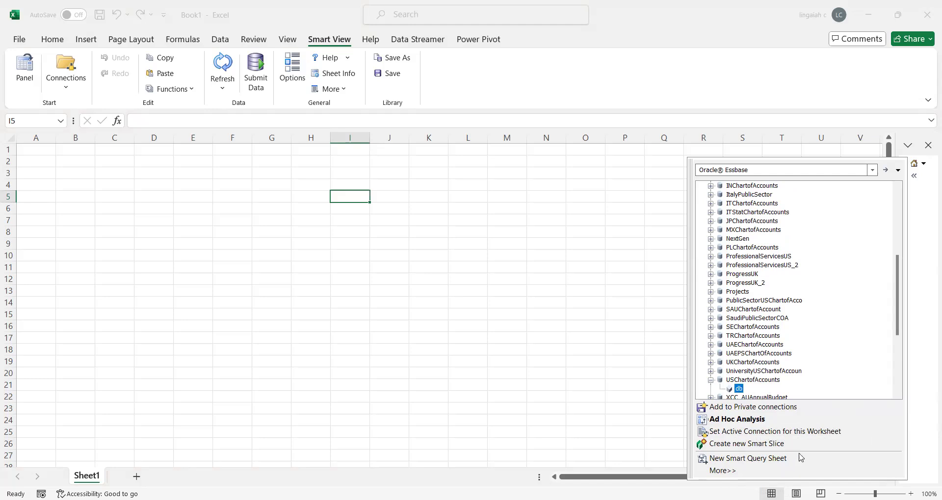
click(750, 423)
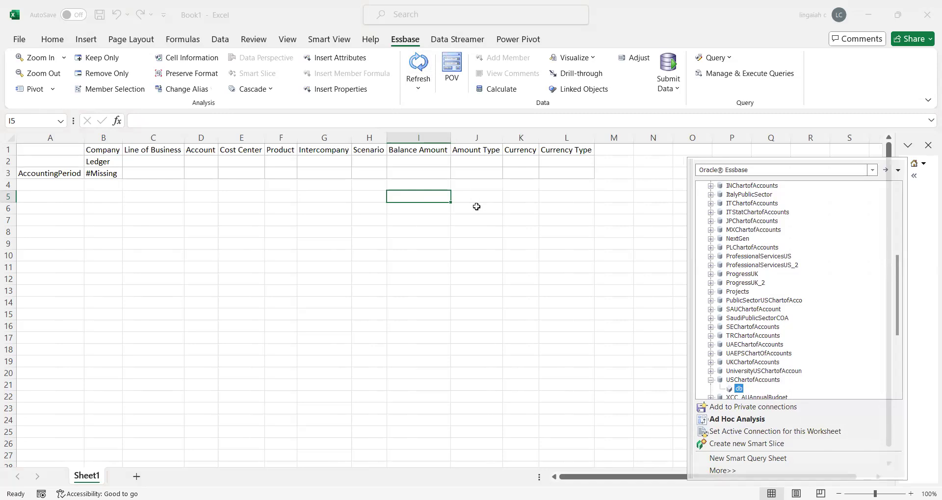
click(105, 152)
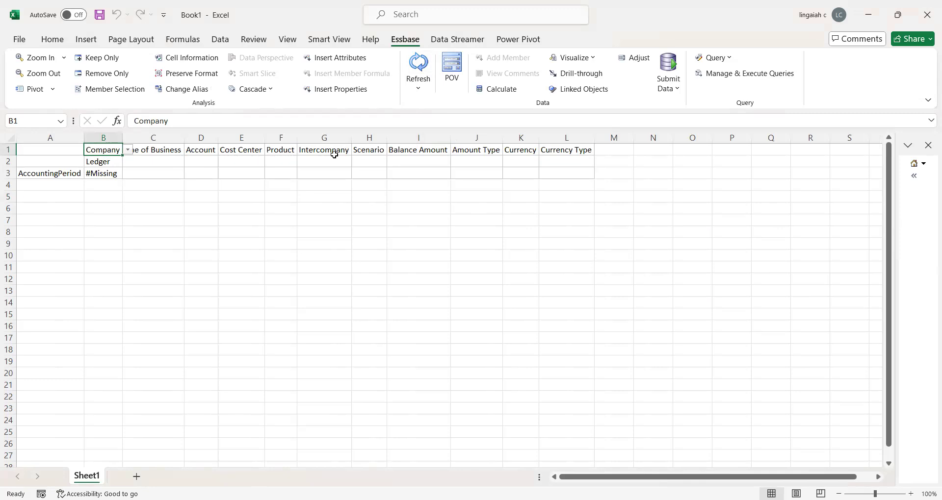
Step: Display the ad hoc grid's POV as a floating window and move it beside the grid, over columns P to R
click(375, 209)
click(482, 185)
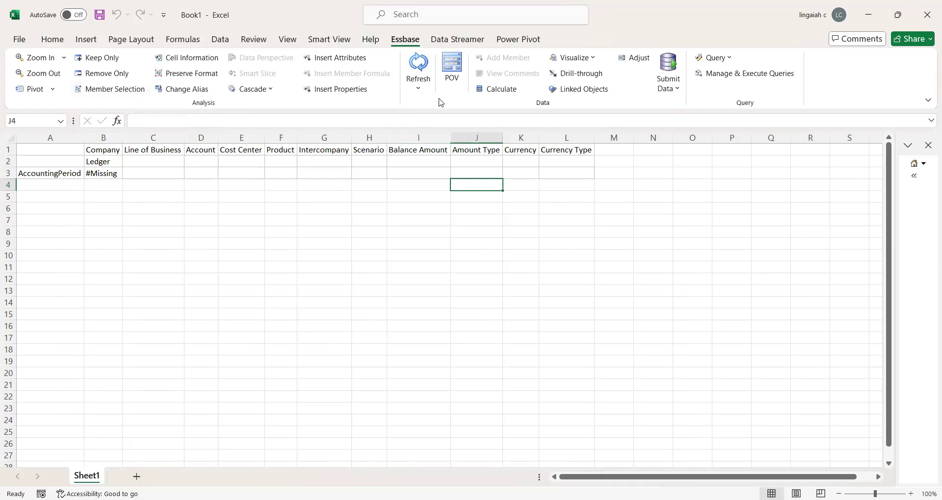
click(451, 81)
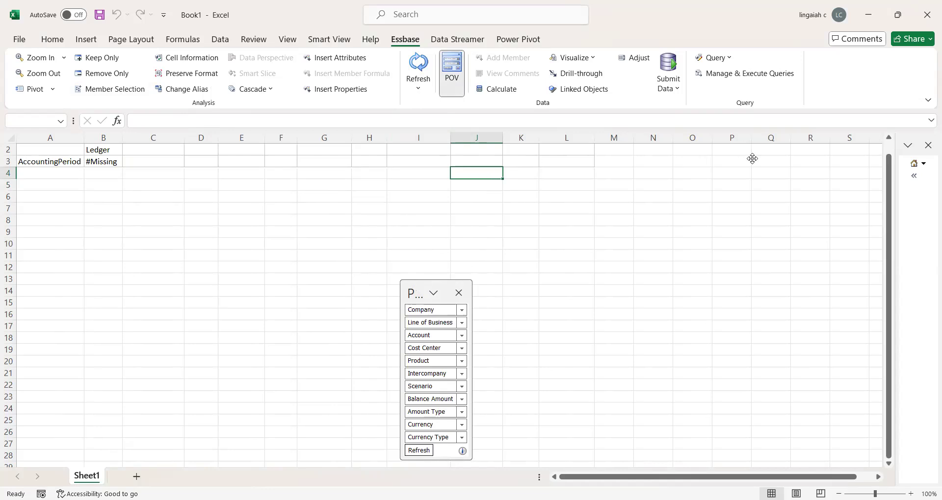
drag(753, 158, 760, 172)
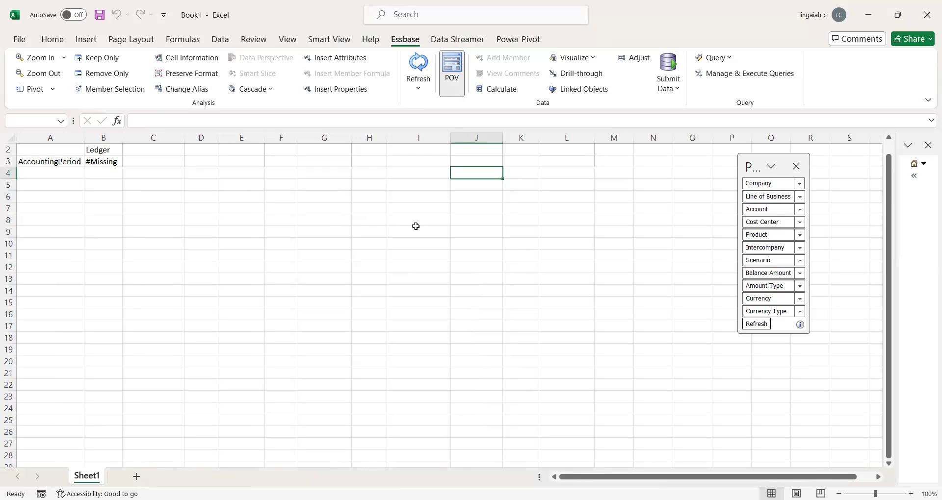
Step: For the POV's Company dimension, replace the selected member Company with All Company Values
click(800, 184)
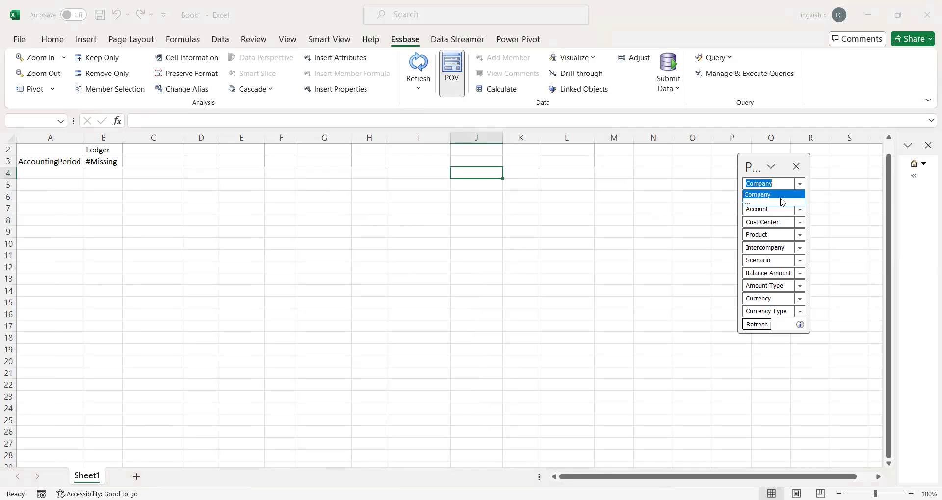
click(747, 203)
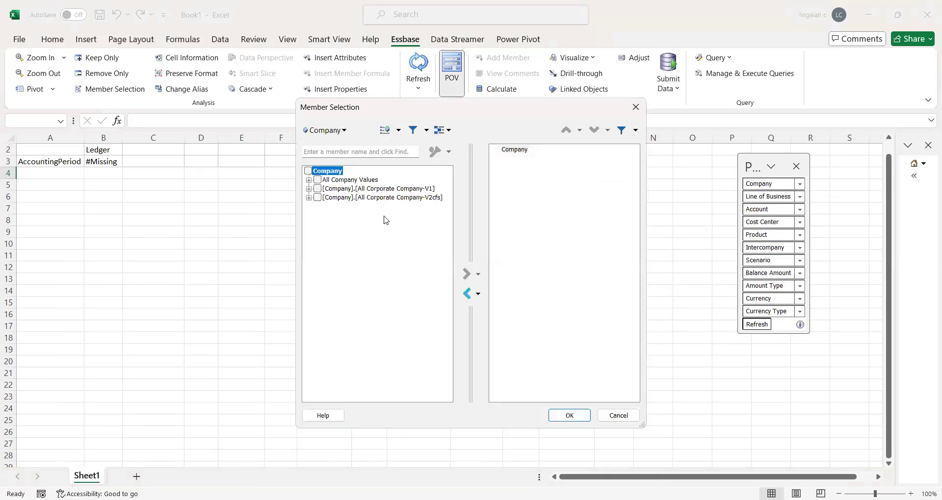
click(309, 180)
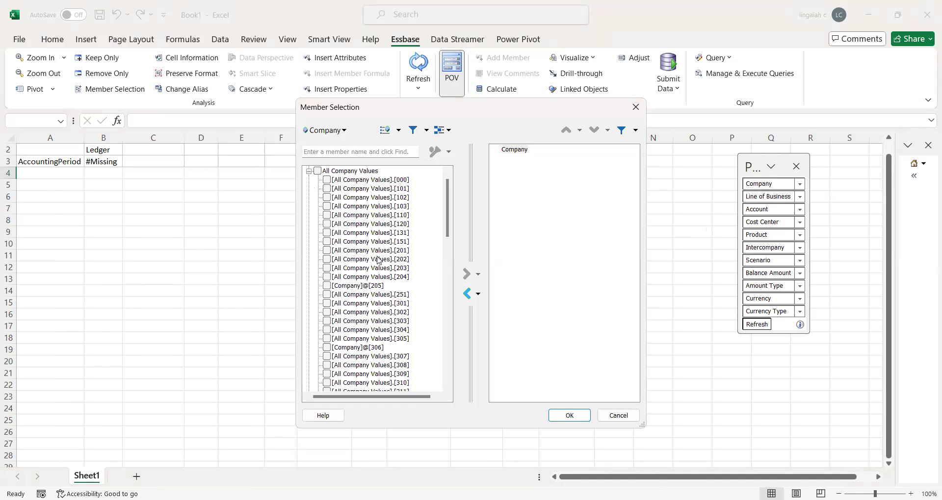
click(308, 171)
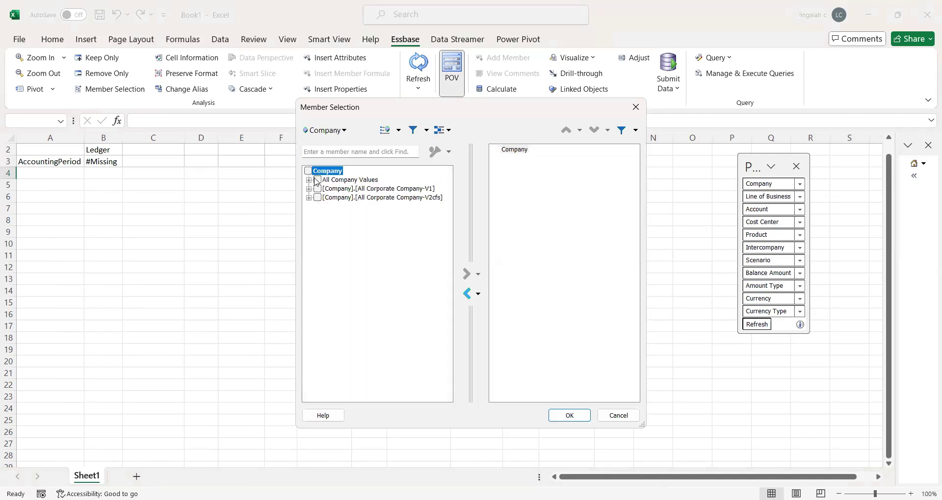
click(317, 180)
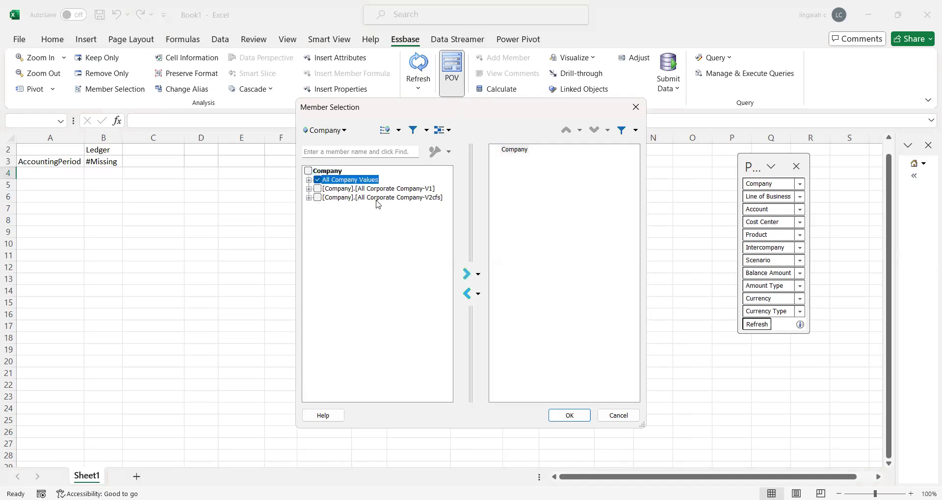
click(467, 275)
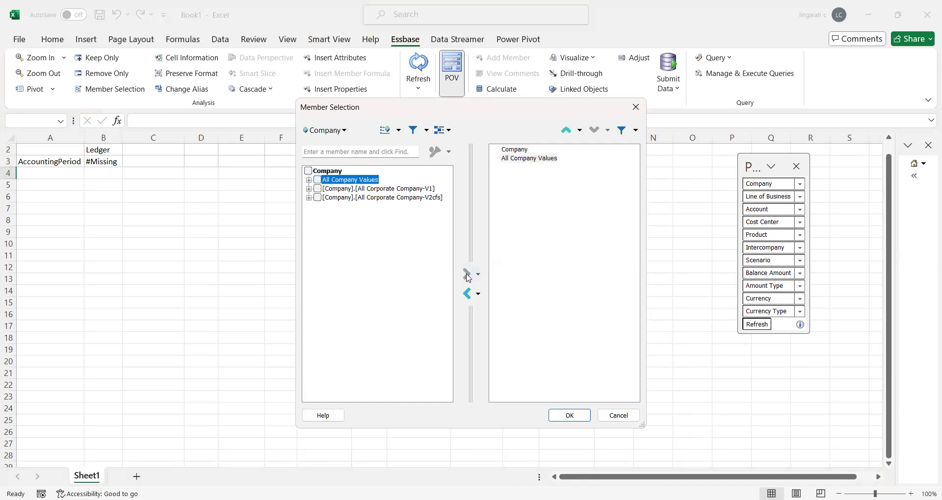
click(515, 153)
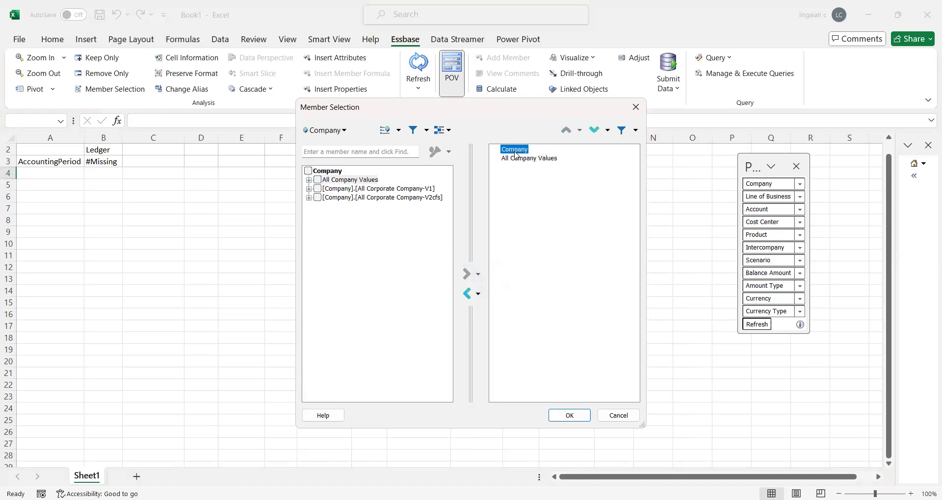
click(468, 295)
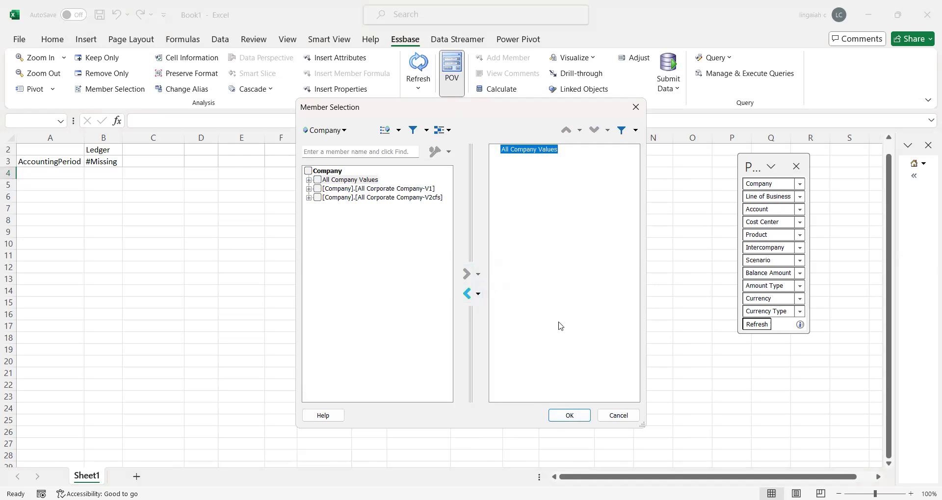
Step: Switch the member selection to Line of Business and add All Line of Business Values to the selected members
click(345, 131)
click(347, 160)
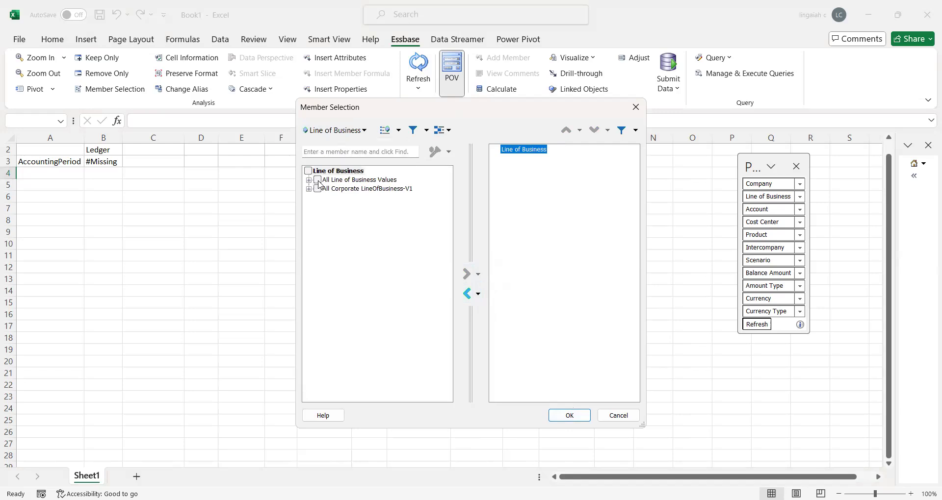
click(318, 180)
click(467, 277)
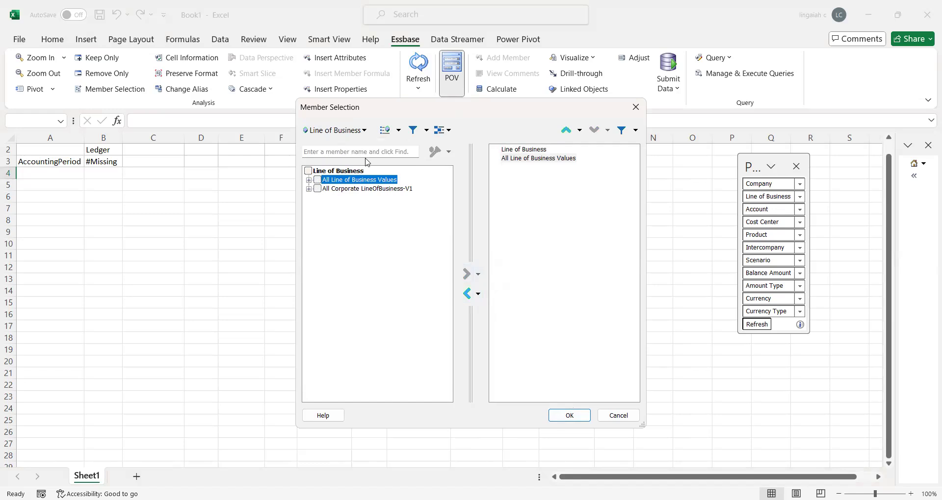
Step: Switch the member selection to the Account dimension and find member 11200 under All Account Values
click(364, 130)
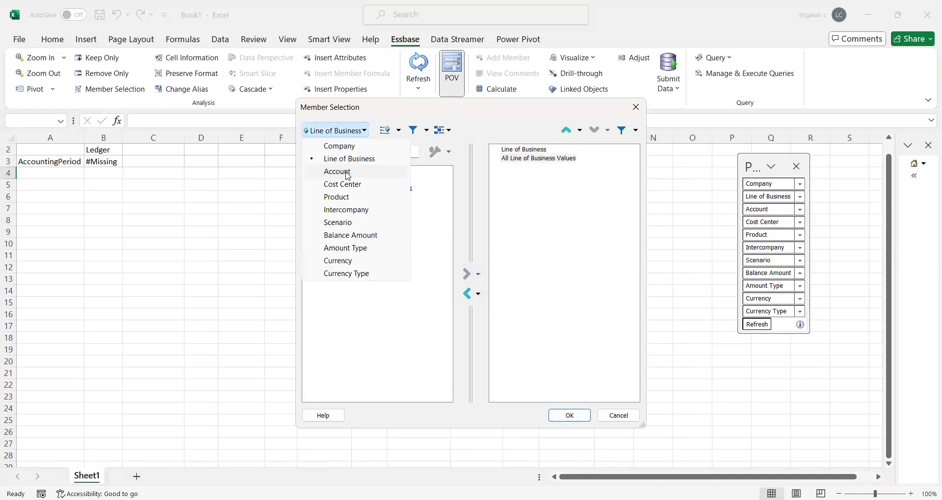
click(345, 174)
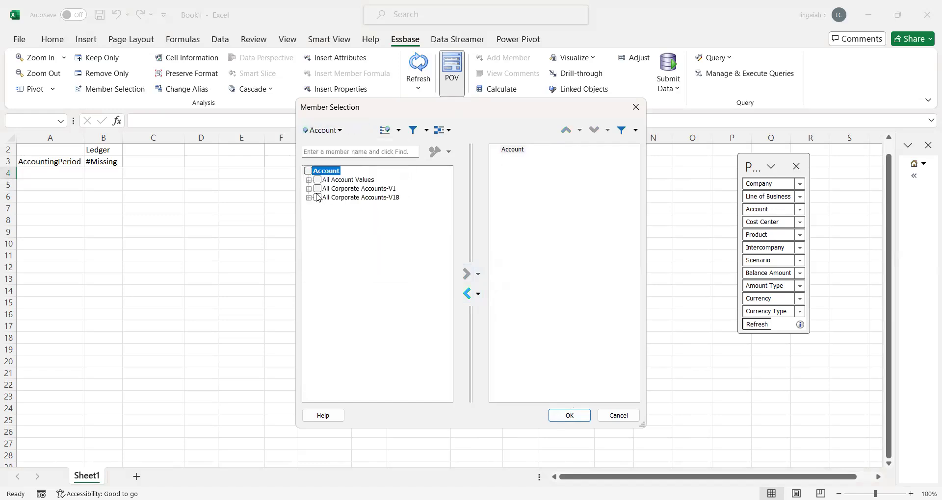
click(308, 181)
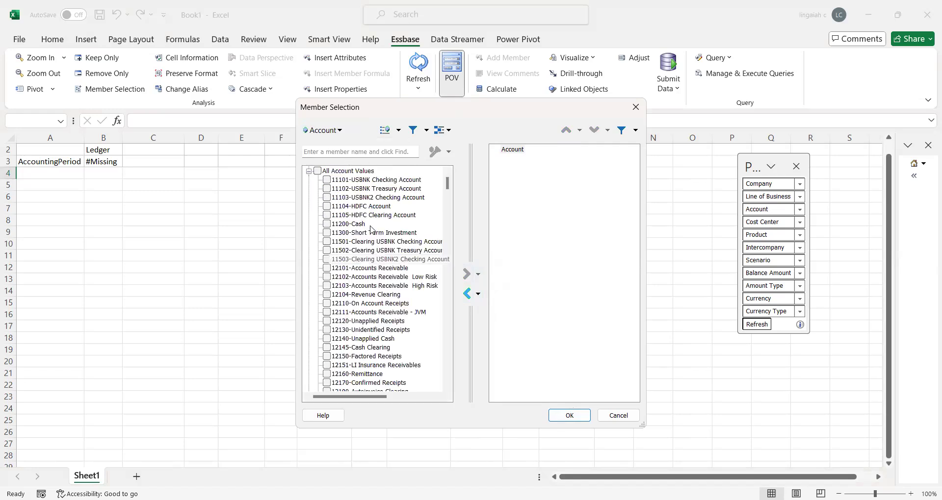
click(345, 155)
text(112)
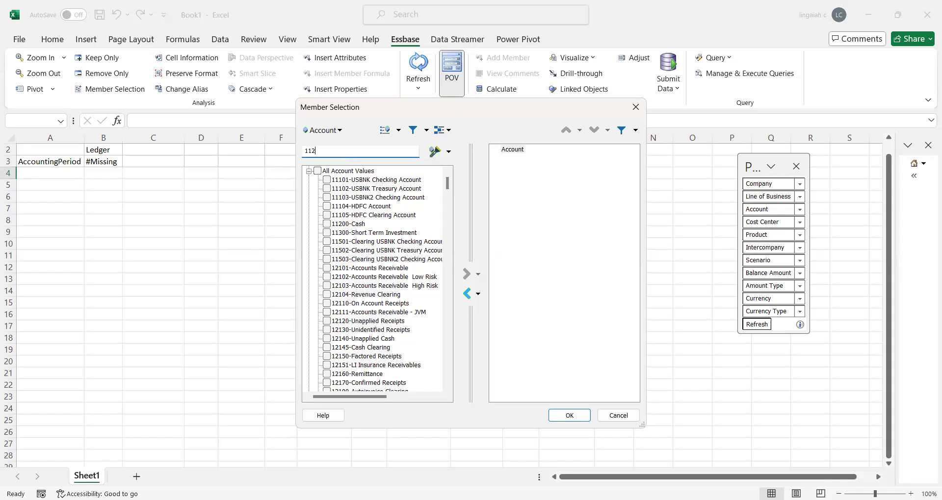
text(00)
key(Return)
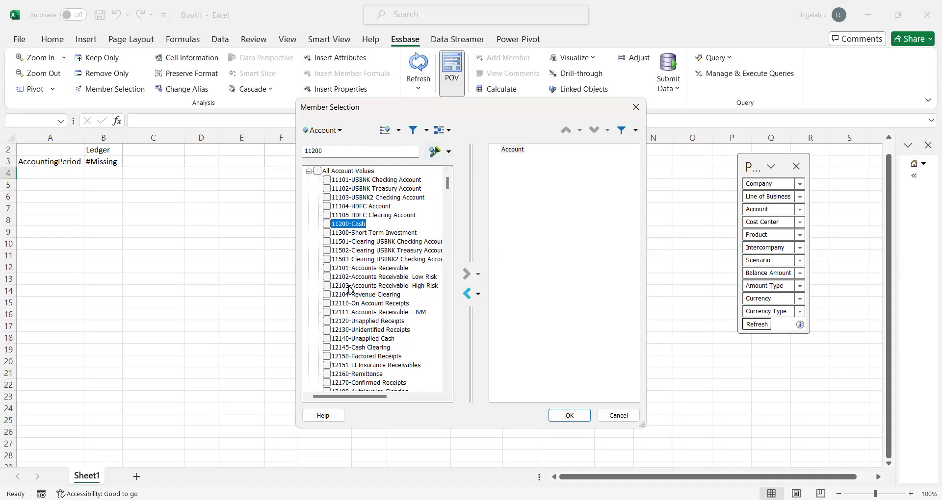
Step: Replace the selected member Account with 11200-Cash and accept the member selection
click(327, 225)
click(467, 277)
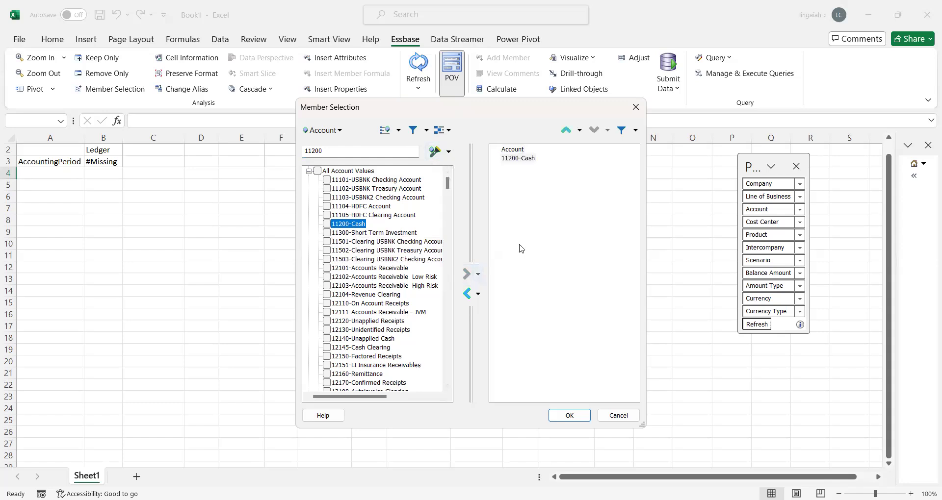
click(513, 150)
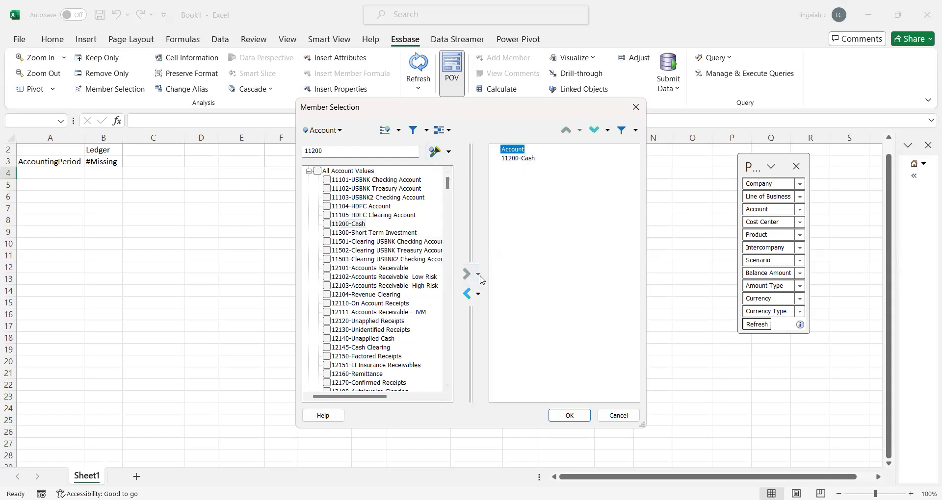
click(467, 294)
click(564, 415)
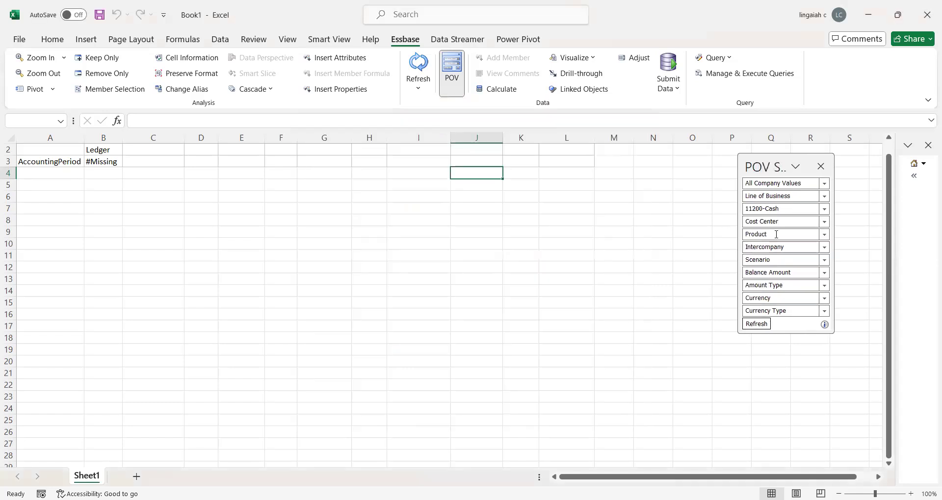
Step: For the POV's Cost Center dimension, replace the selected member Cost Center with All Cost Center Values and accept the selection
click(825, 222)
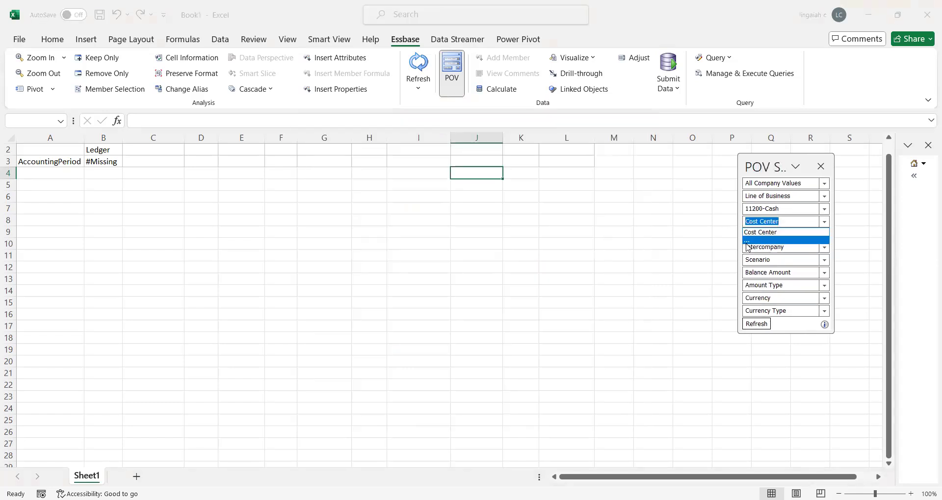
click(747, 241)
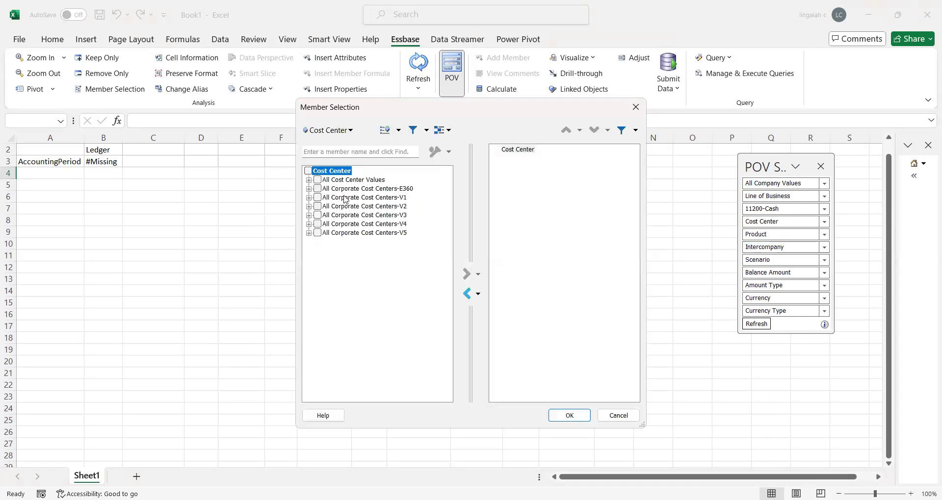
click(318, 181)
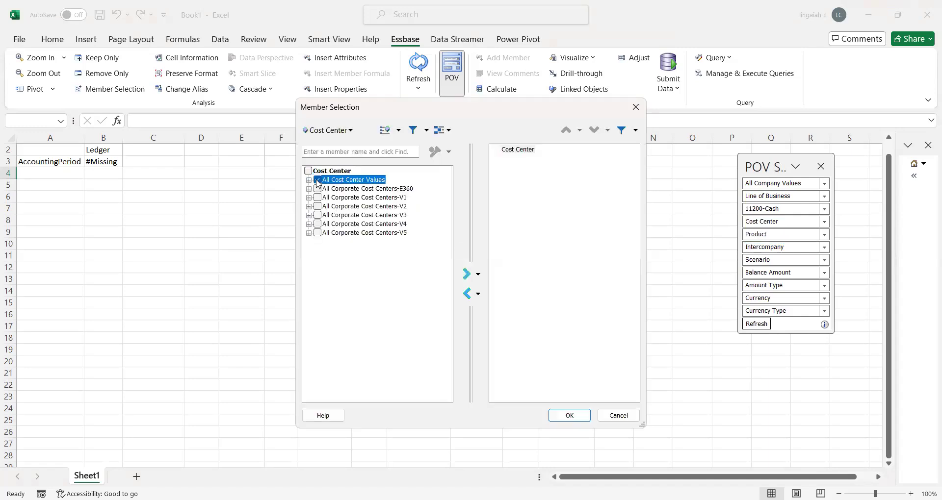
click(466, 273)
click(511, 150)
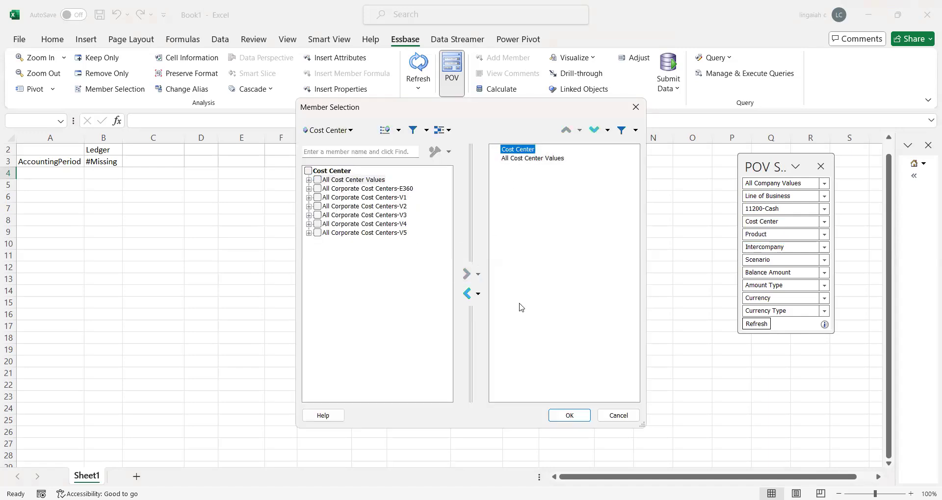
click(467, 298)
click(568, 415)
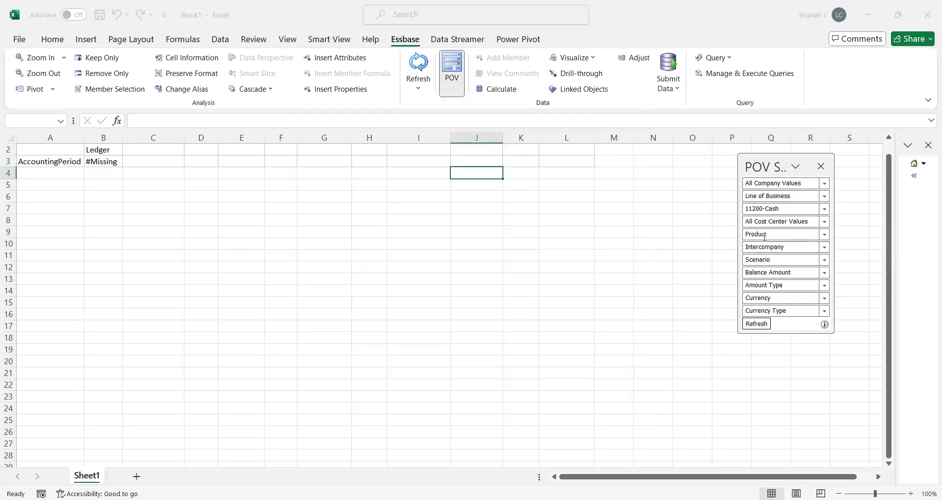
Step: For the POV's Product dimension, replace the selected member Product with All Product Values
click(824, 235)
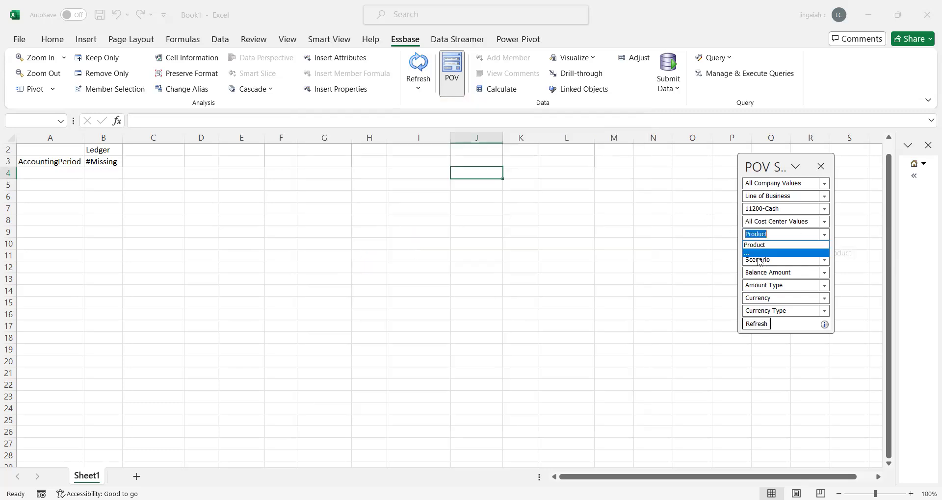
click(754, 258)
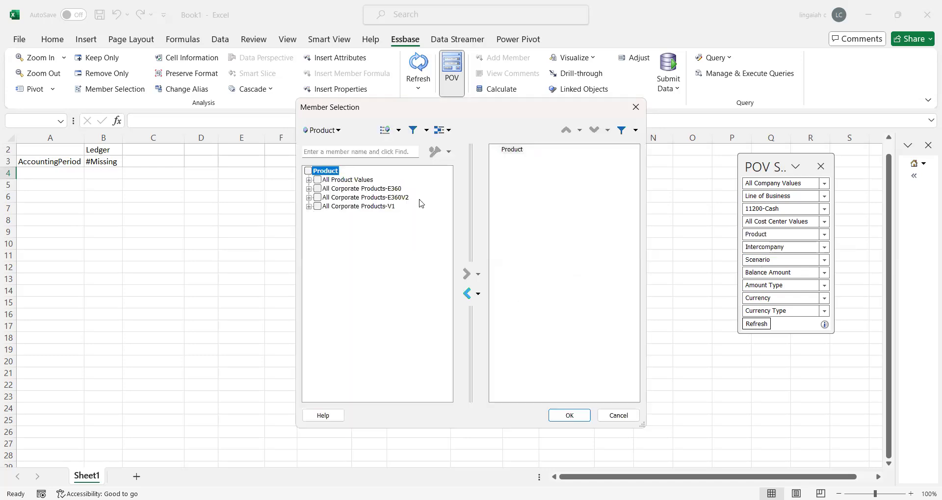
click(321, 181)
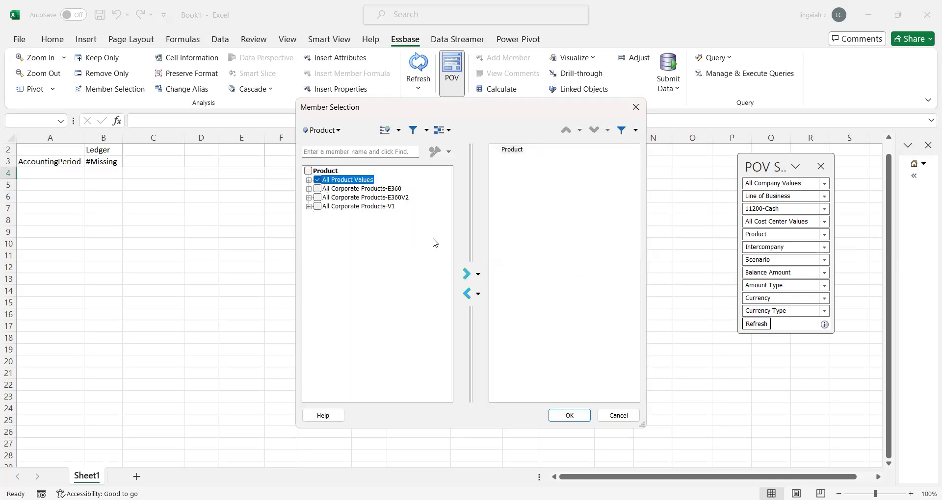
click(469, 277)
click(510, 153)
click(469, 294)
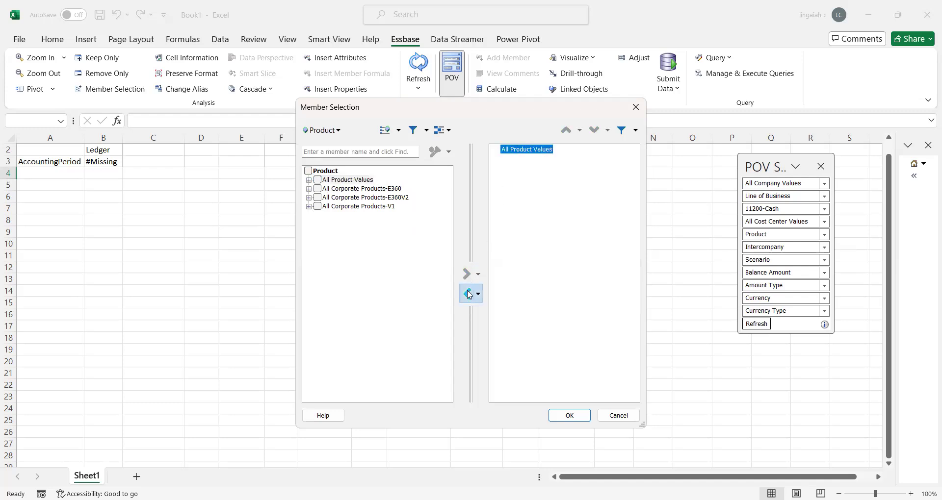
Step: For the POV's Intercompany dimension, replace the selected member Intercompany with All Intercompany Values
click(338, 131)
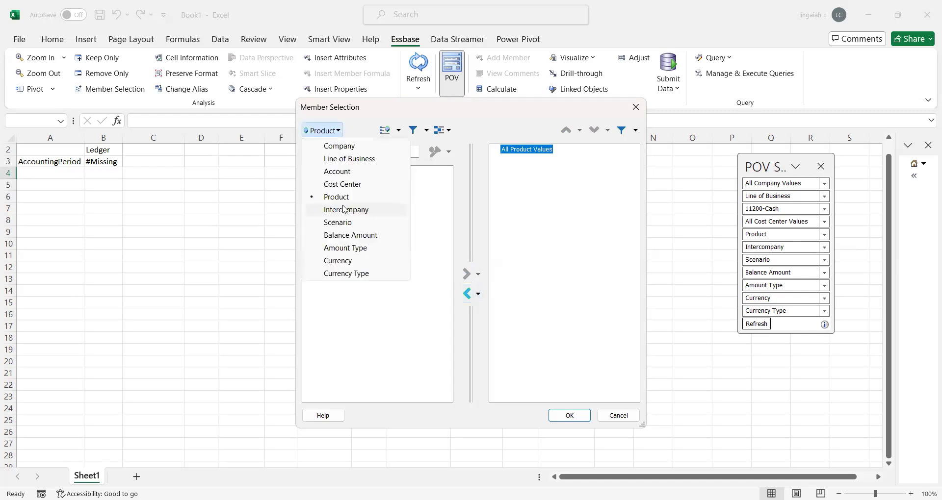
click(360, 210)
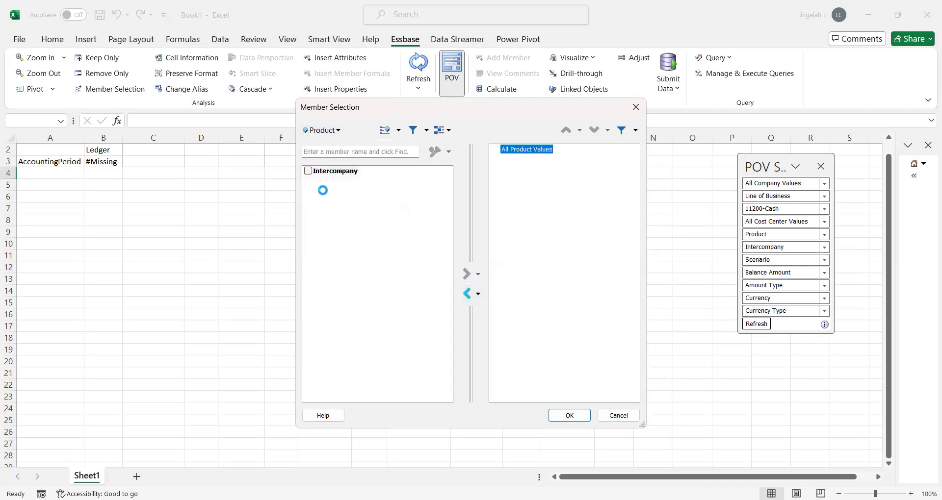
click(318, 180)
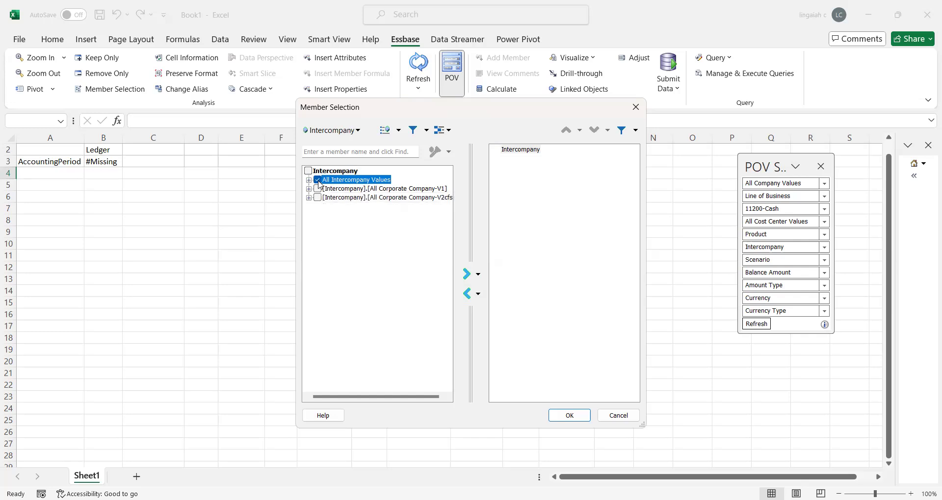
click(467, 275)
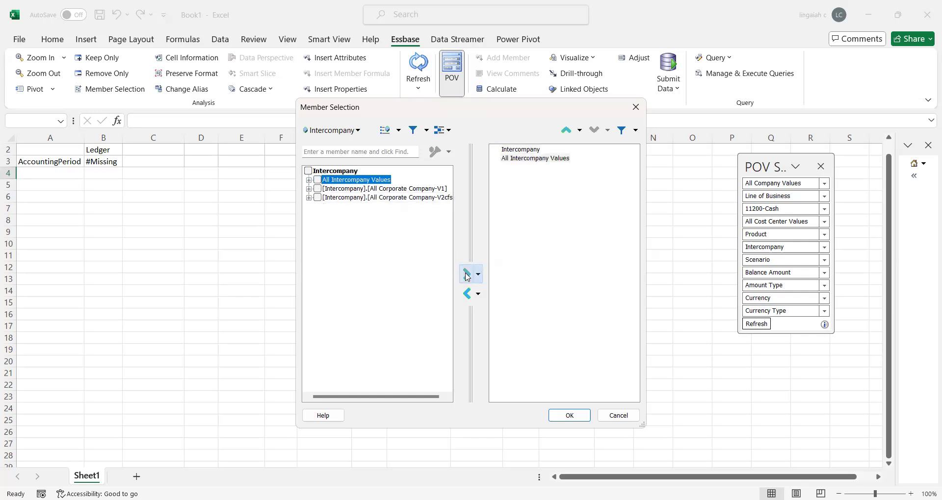
click(509, 150)
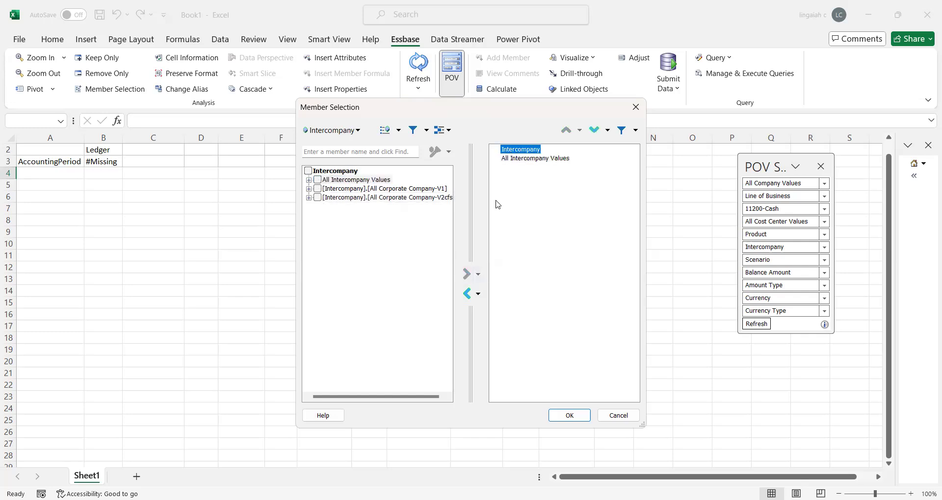
click(468, 294)
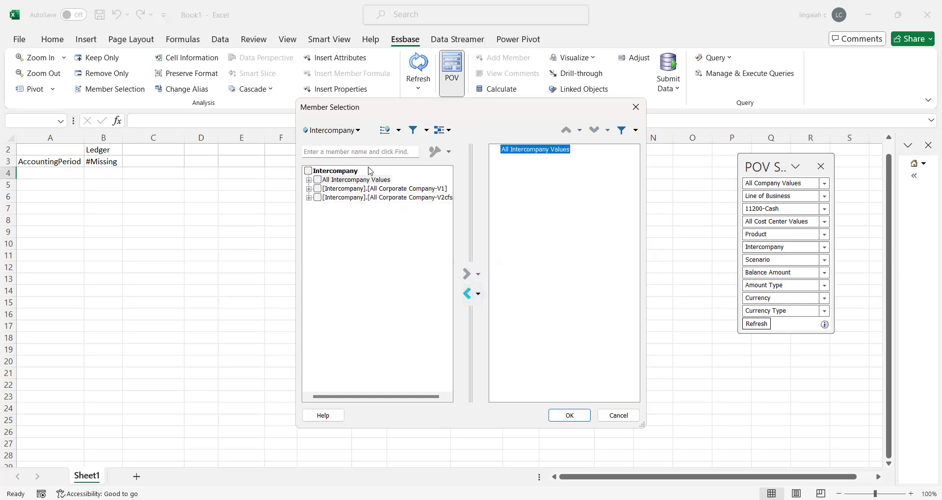
Step: For the POV's Scenario dimension, replace the selected member Scenario with Actual
click(358, 130)
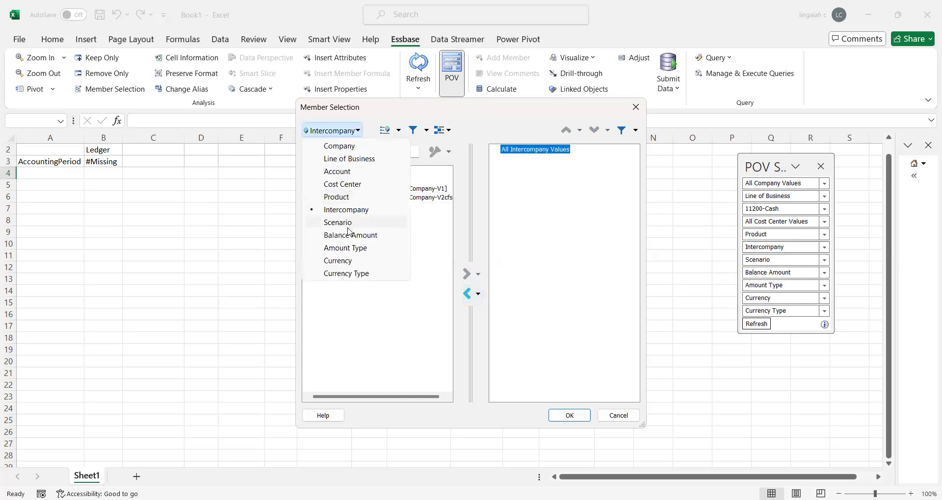
click(343, 223)
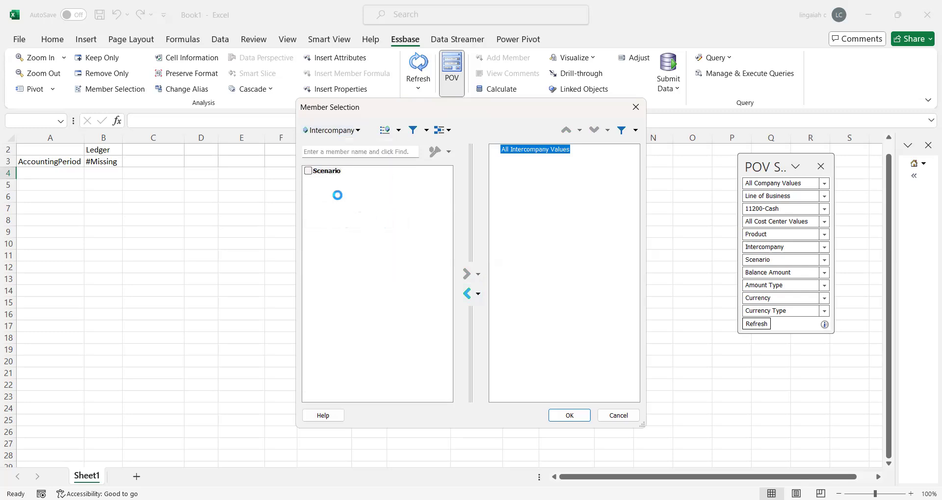
click(319, 180)
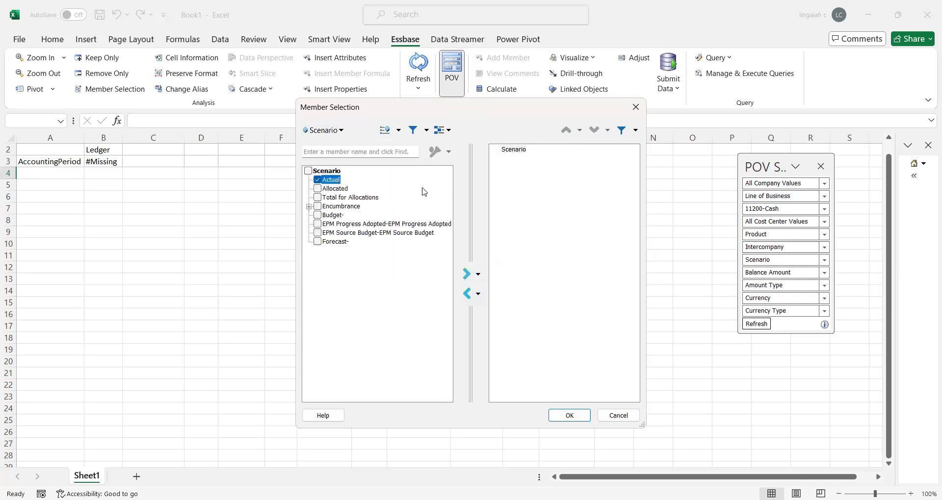
click(468, 279)
click(512, 150)
click(468, 296)
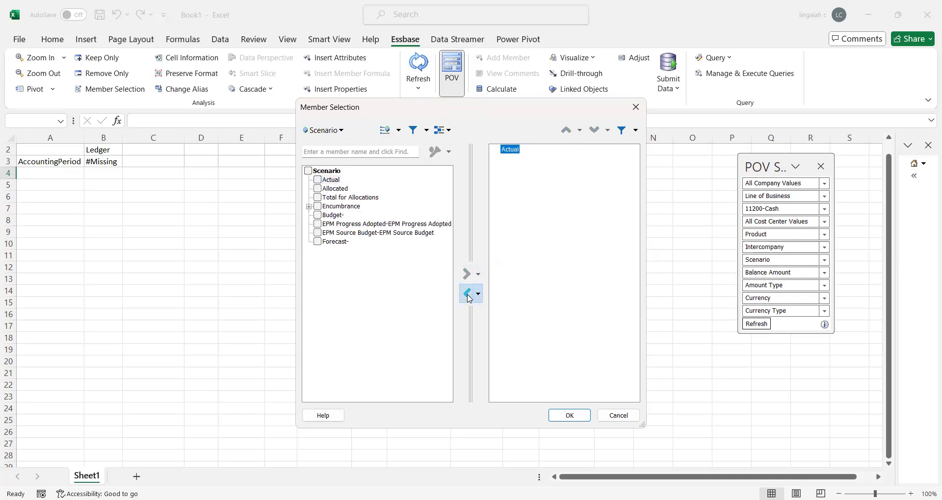
Step: For the POV's Balance Amount dimension, replace the selected member Balance Amount with Period Activity
click(342, 131)
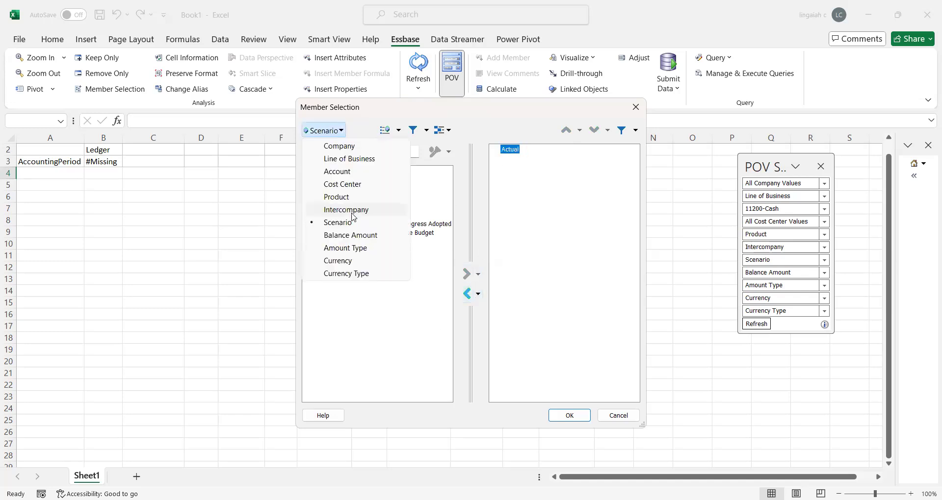
click(346, 235)
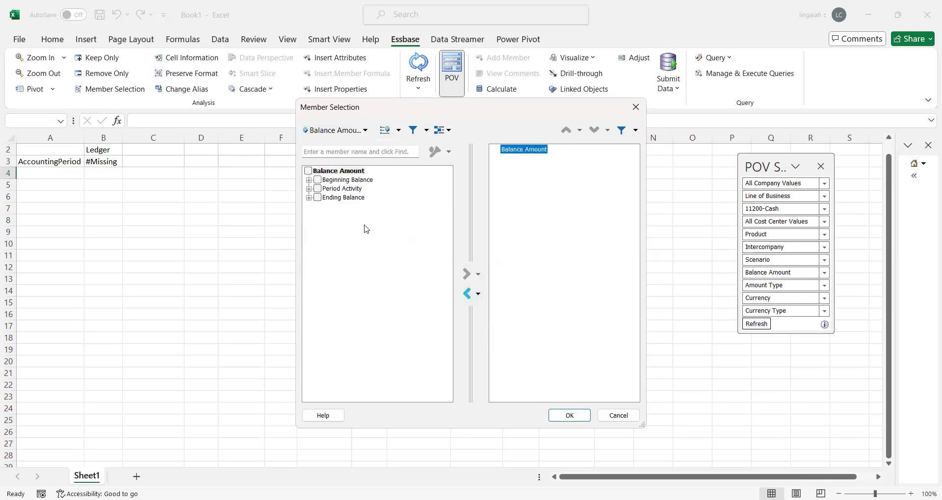
click(319, 189)
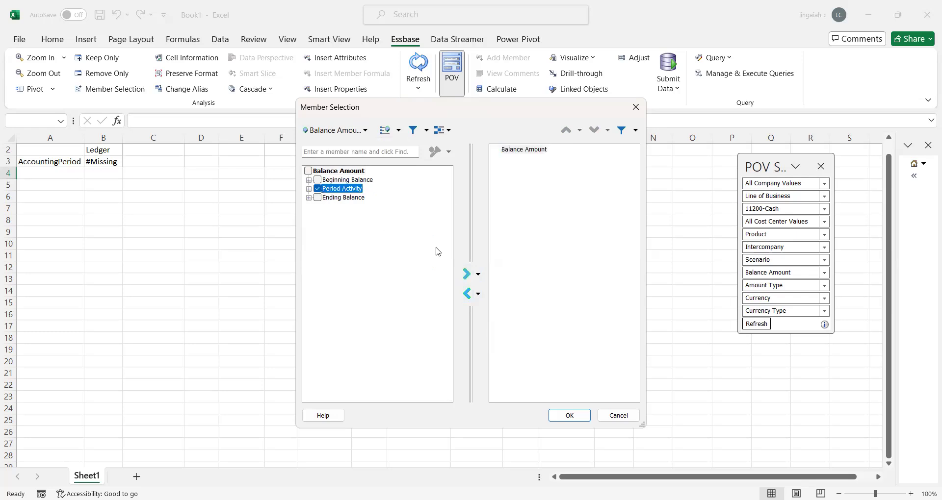
click(466, 274)
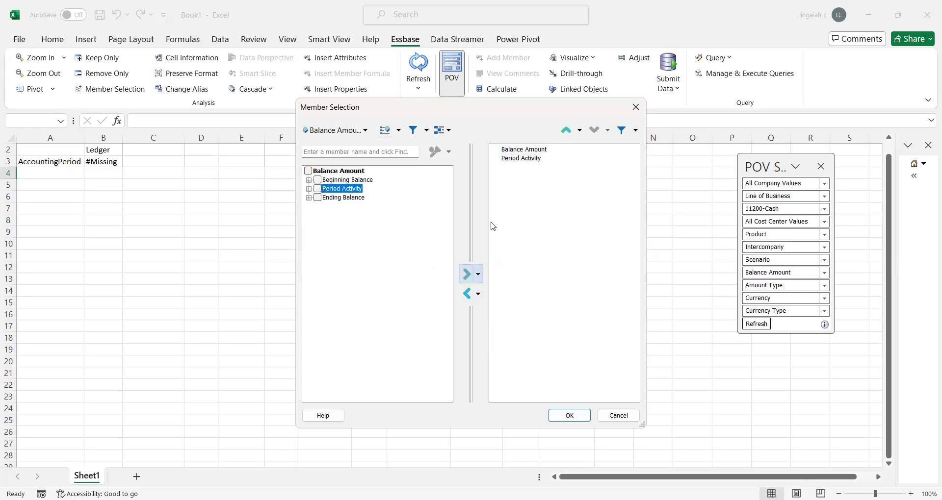
click(522, 152)
click(467, 294)
Step: For the POV's Amount Type dimension, replace the selected member Amount Type with Period-to-Date
click(365, 138)
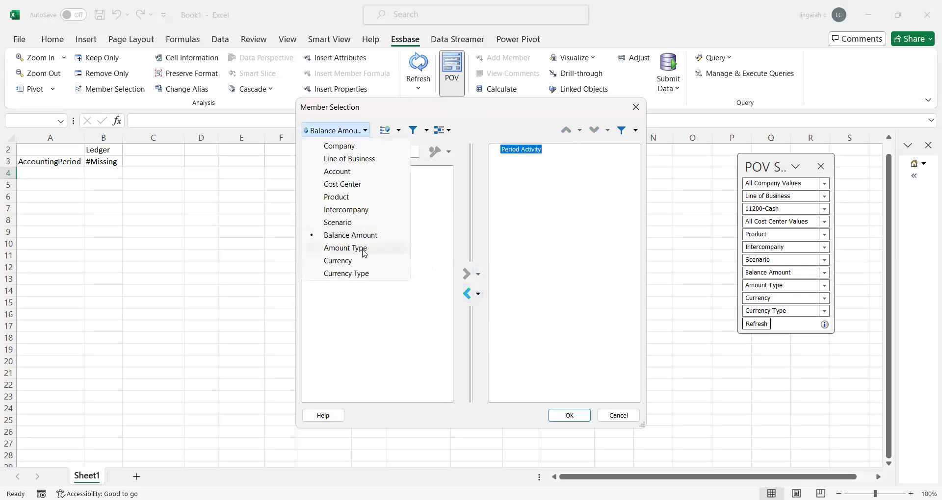
click(363, 248)
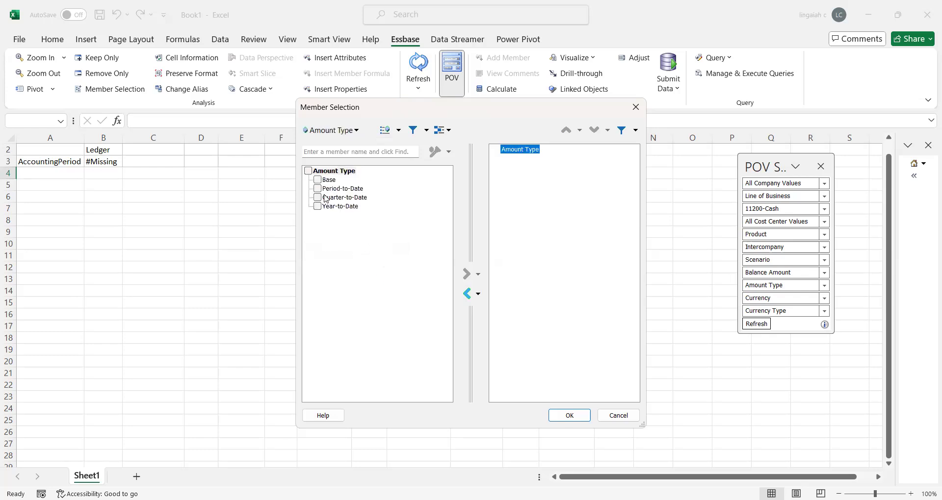
click(317, 206)
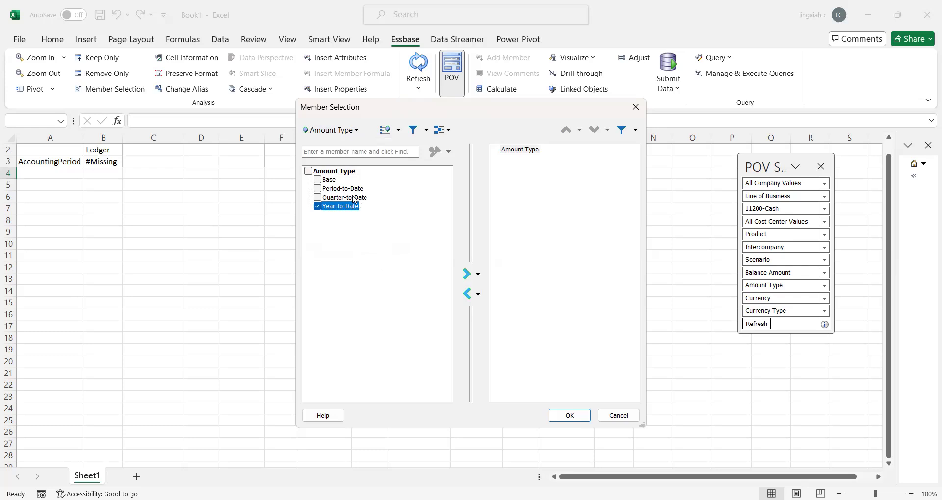
click(318, 188)
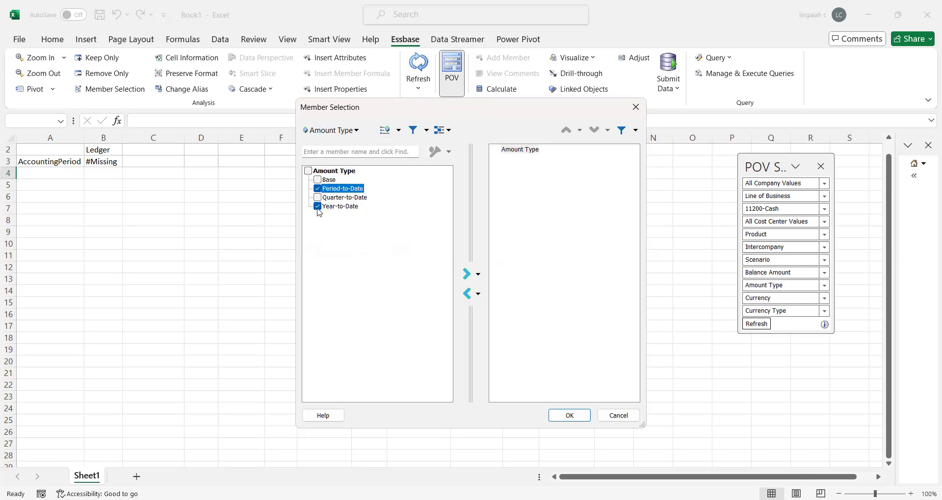
click(318, 207)
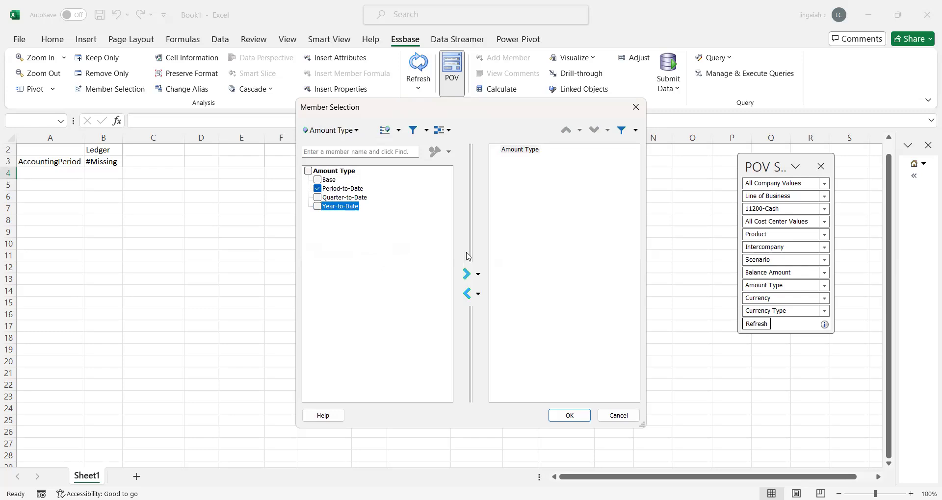
click(467, 273)
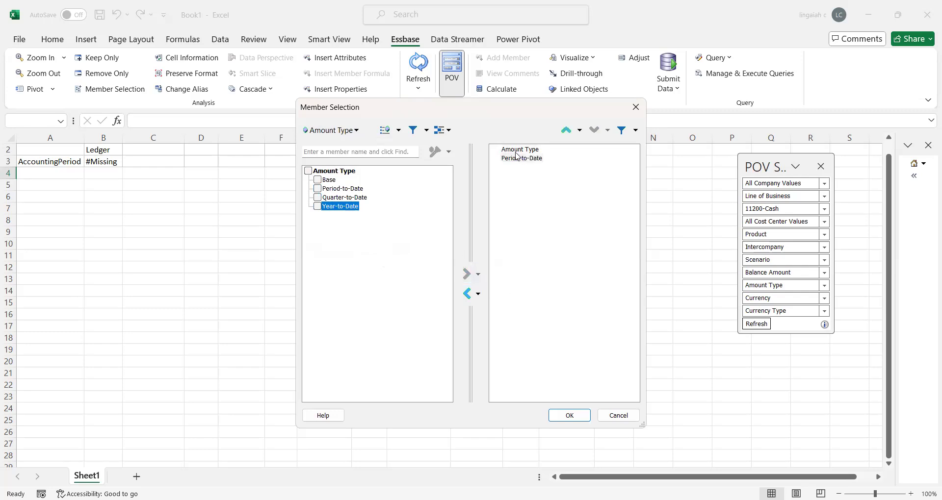
click(519, 150)
click(467, 294)
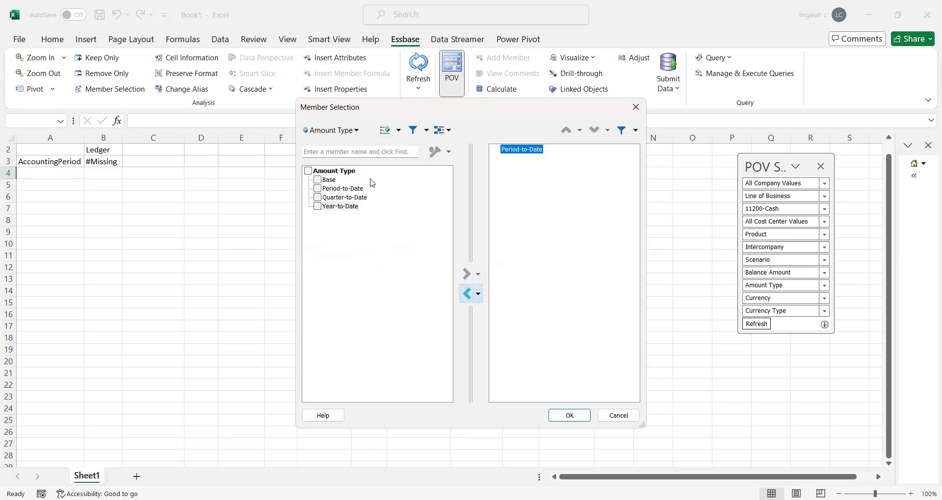
Step: For the POV's Currency dimension, find member usd and replace the selected member Currency with USD - US Dollar
click(357, 131)
click(353, 265)
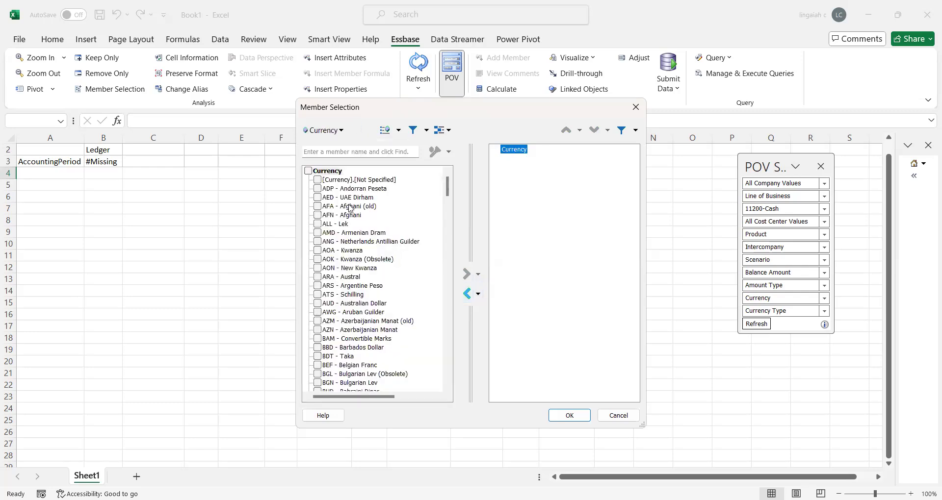
click(342, 153)
text(us)
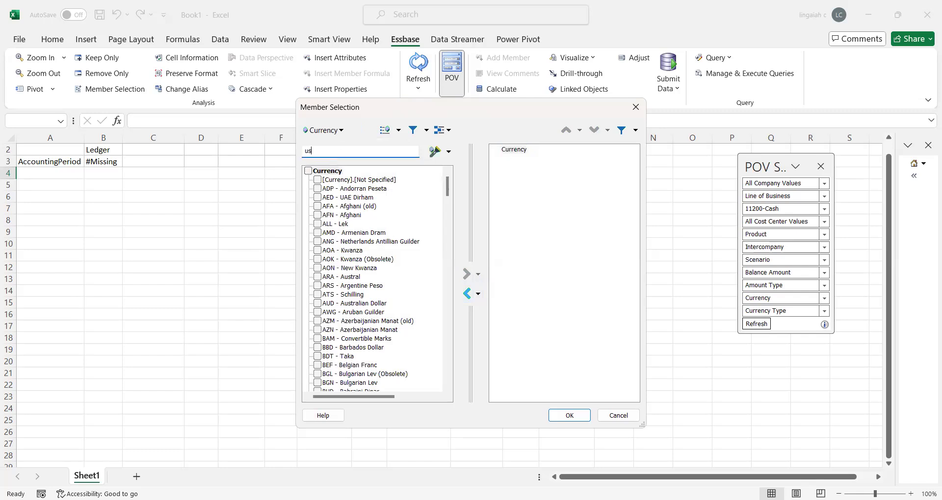
text(d)
key(Return)
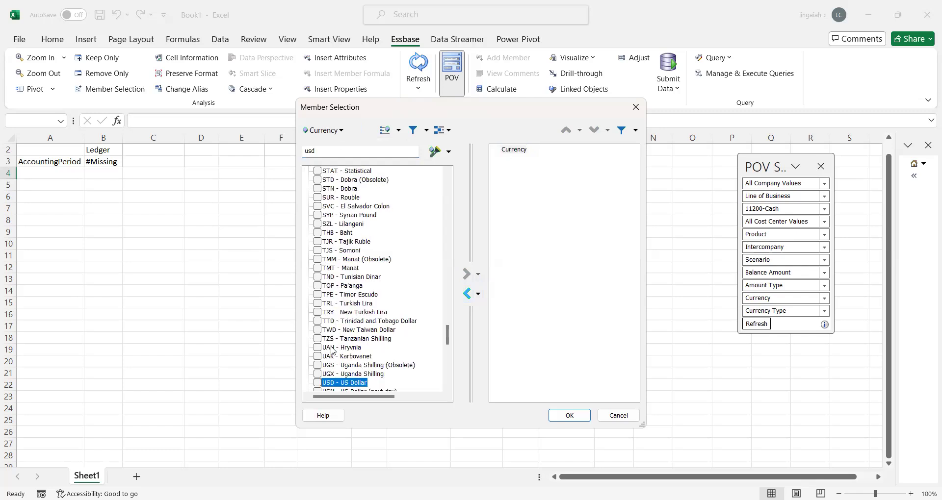
click(466, 274)
click(515, 150)
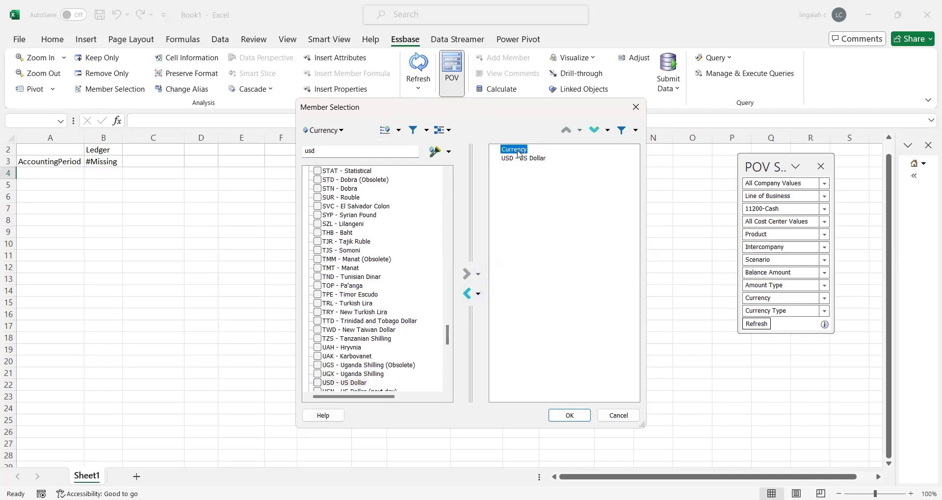
click(467, 294)
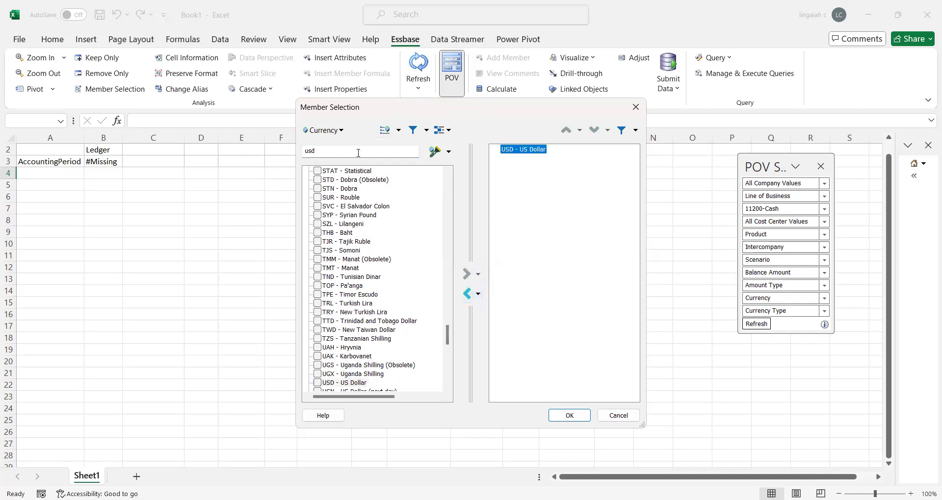
Step: For the POV's Currency Type dimension, replace the selected member Currency Type with Total and accept the member selection
click(341, 131)
click(348, 273)
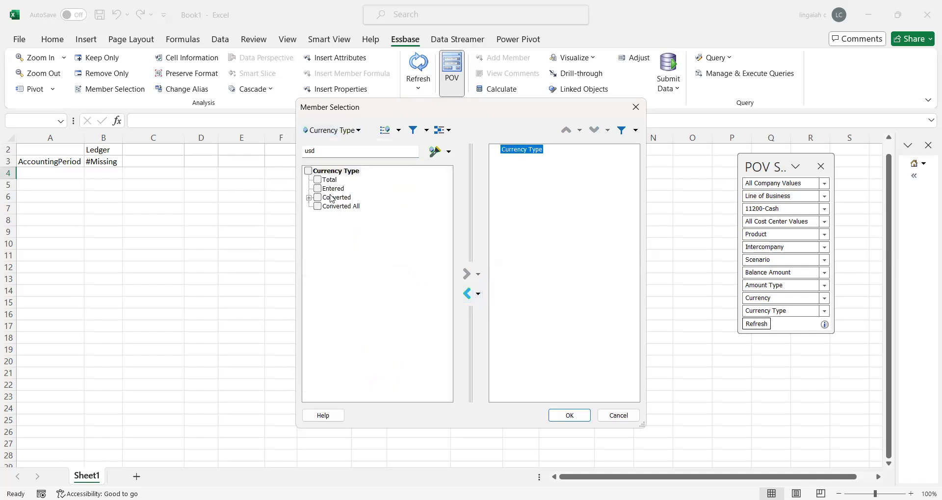
click(317, 180)
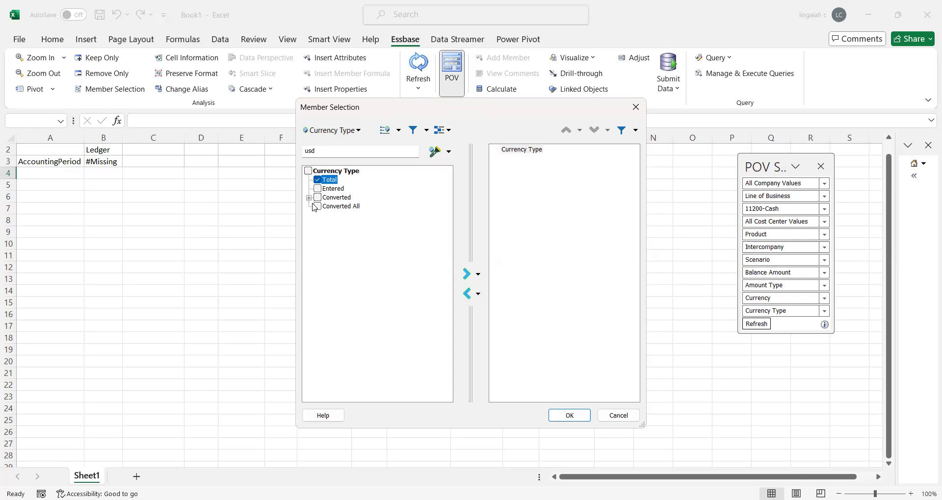
click(309, 198)
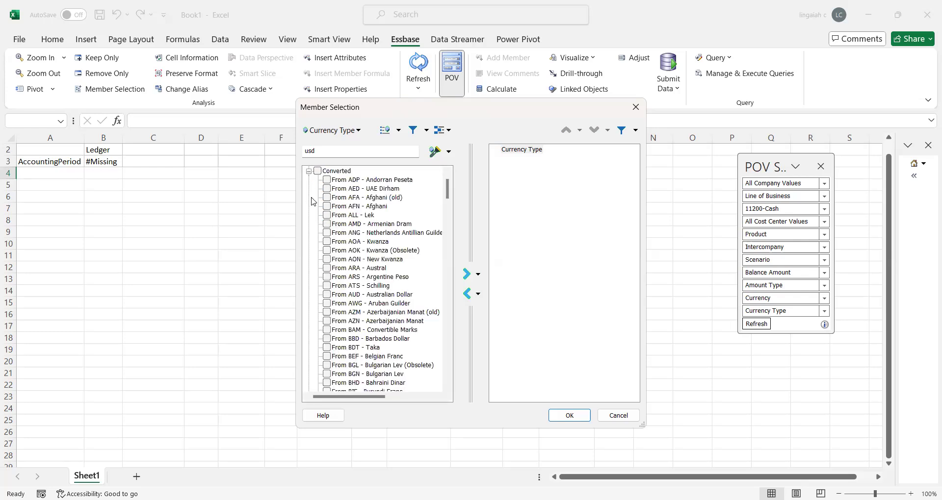
click(309, 172)
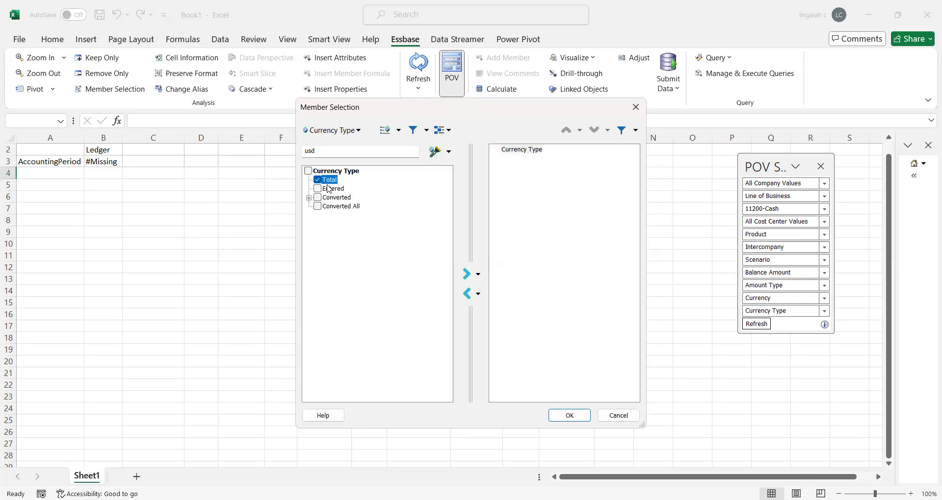
click(466, 274)
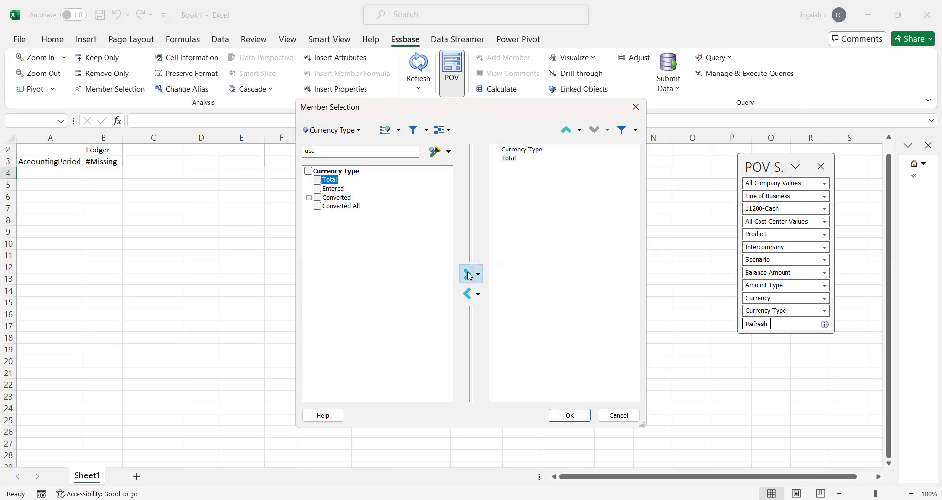
click(529, 150)
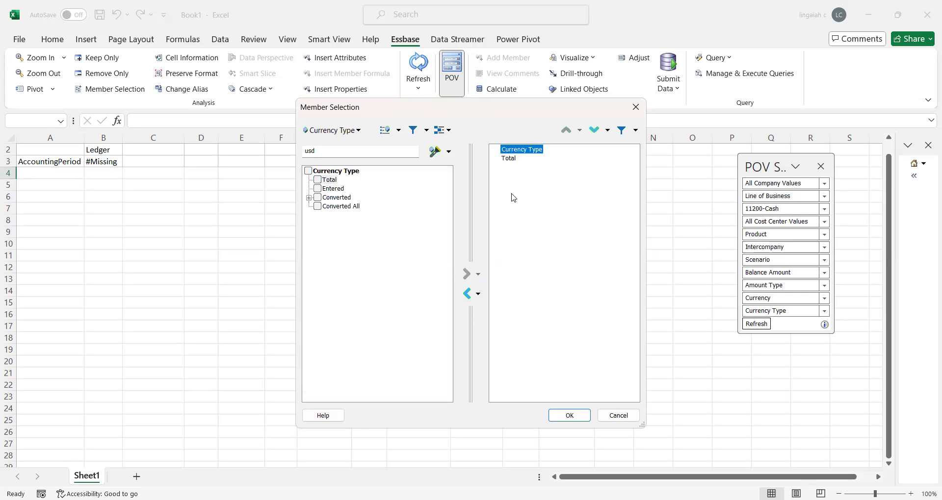
click(472, 292)
click(574, 419)
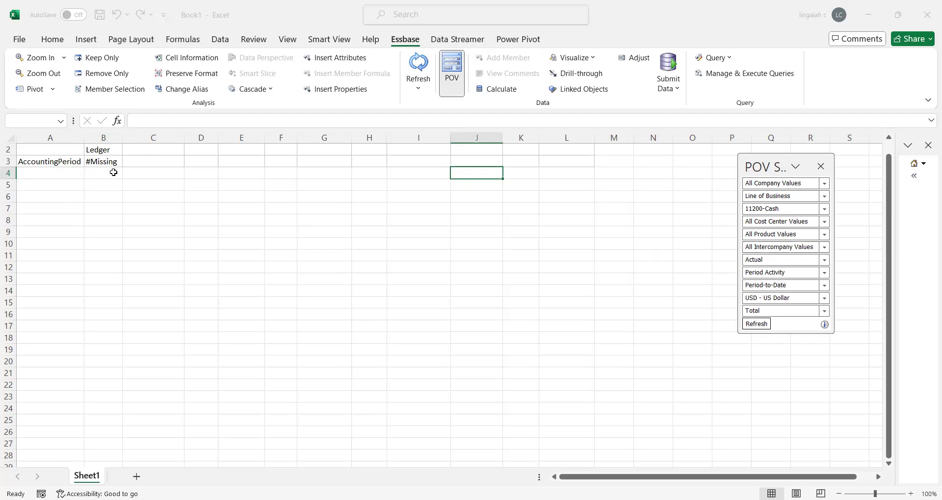
Step: Replace the grid's Ledger member with US Primary Ledger from the US Ledger Set, removing the top-level Ledger member from the selection
click(99, 151)
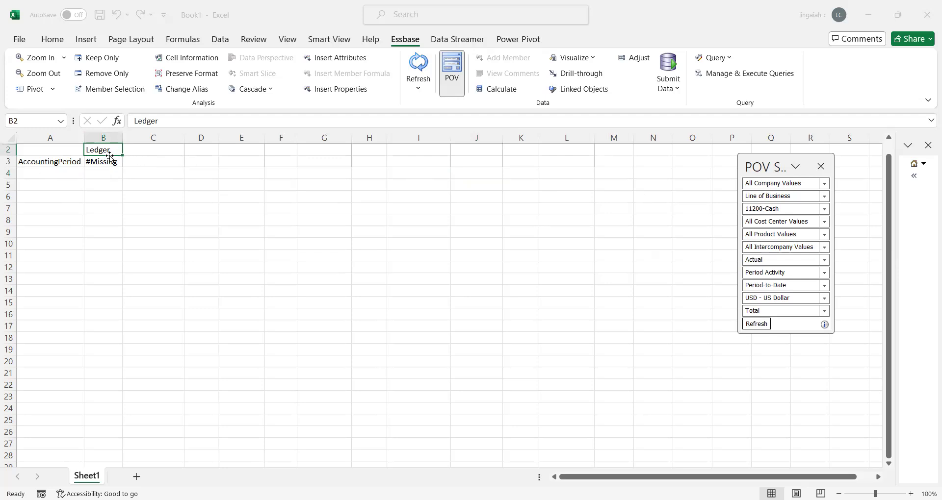
click(120, 91)
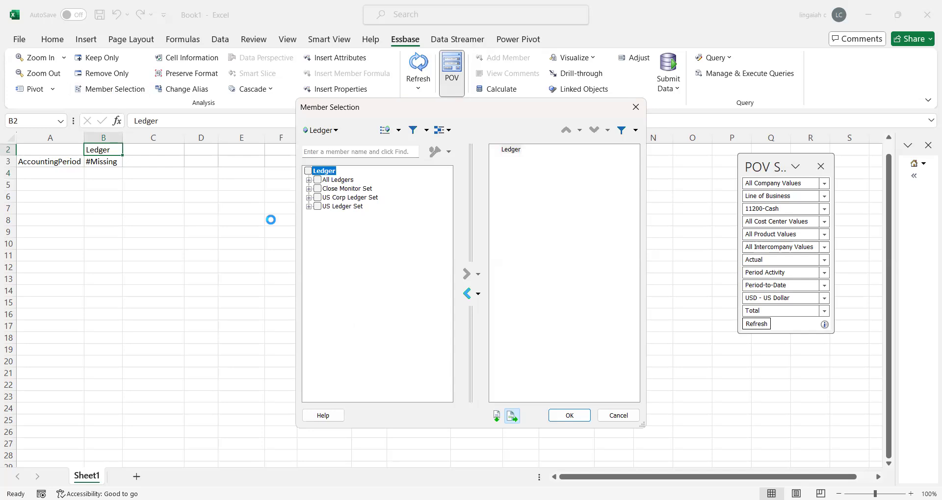
click(309, 207)
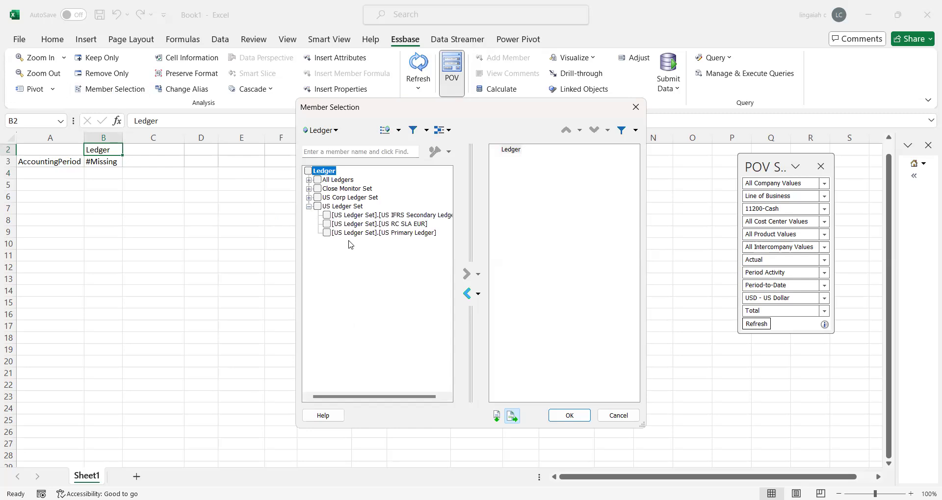
click(327, 233)
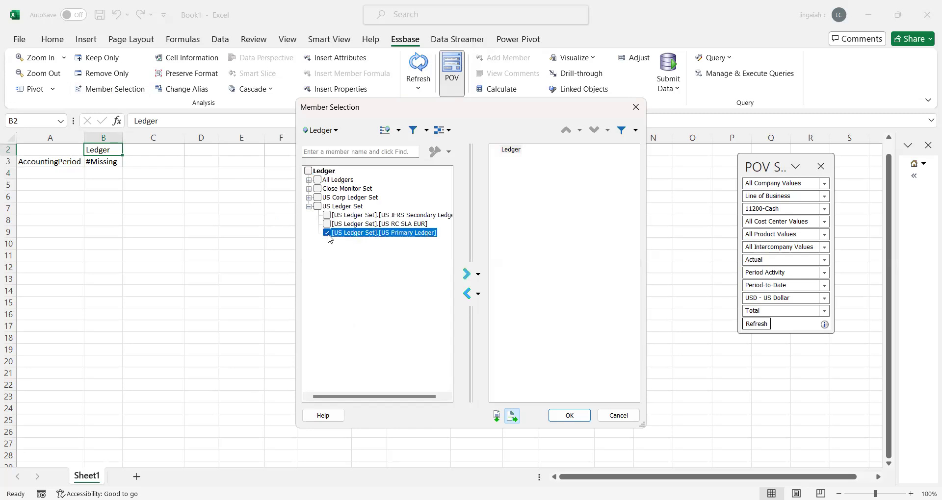
click(466, 274)
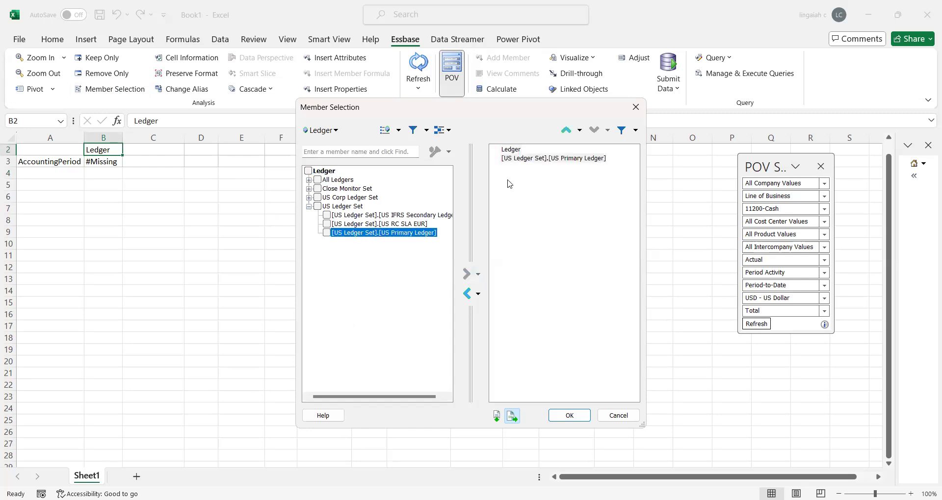
click(510, 150)
click(469, 295)
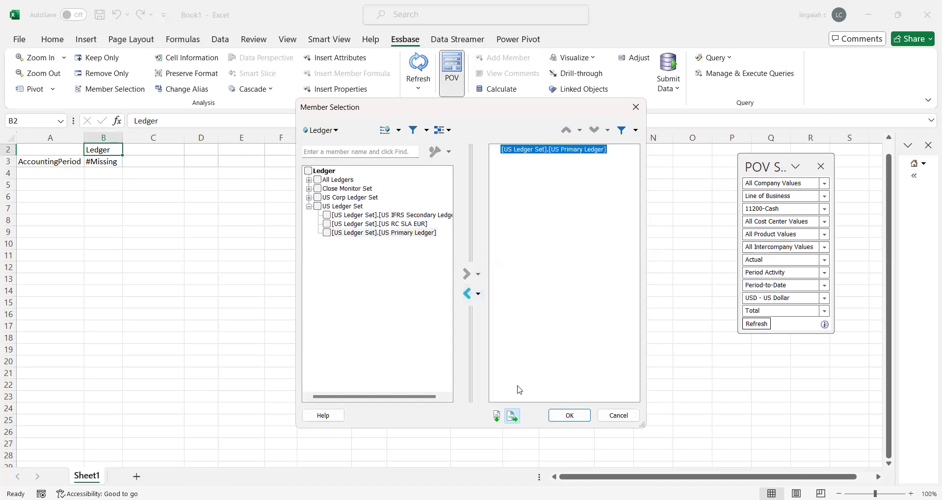
click(337, 135)
click(358, 131)
click(570, 416)
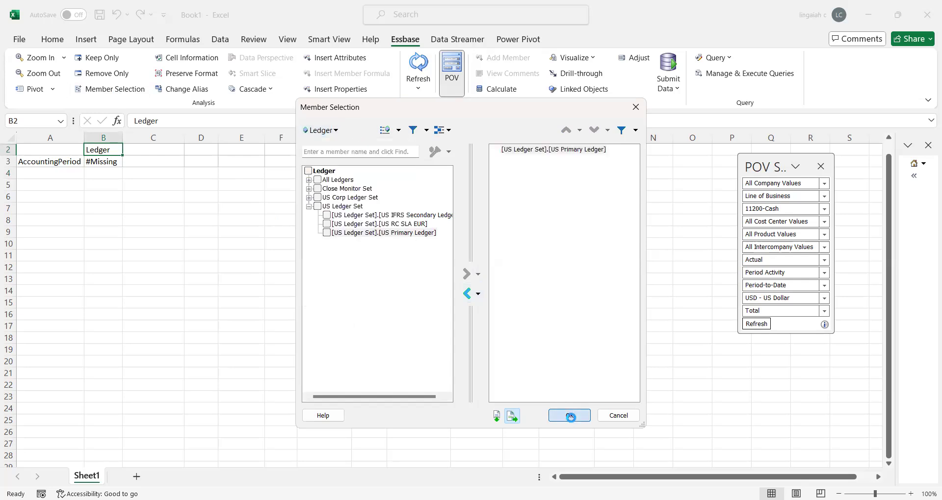
Step: Set the grid's AccountingPeriod member to Qtr1-24 under 2024 and refresh the ad hoc grid
click(38, 163)
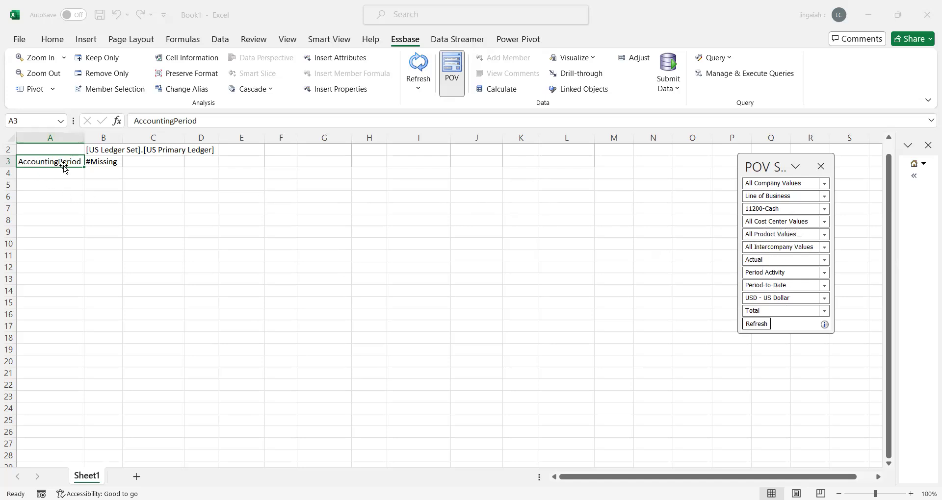
click(127, 91)
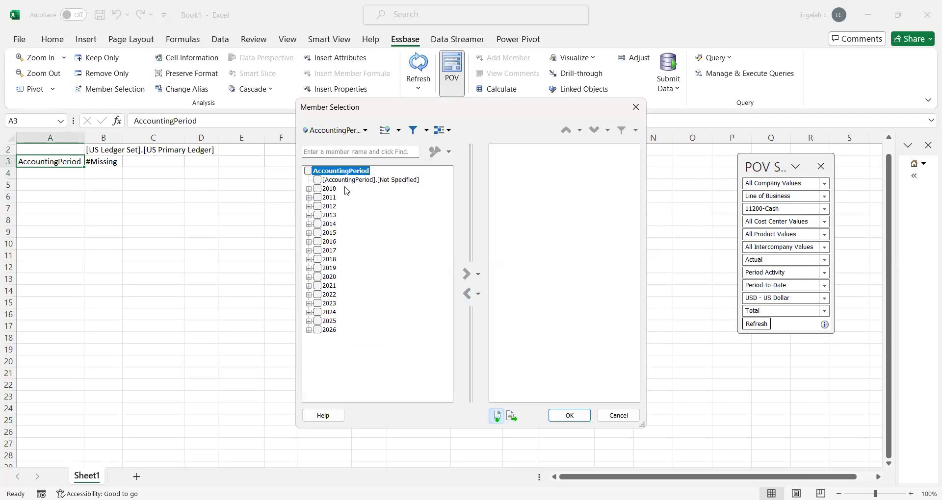
click(309, 312)
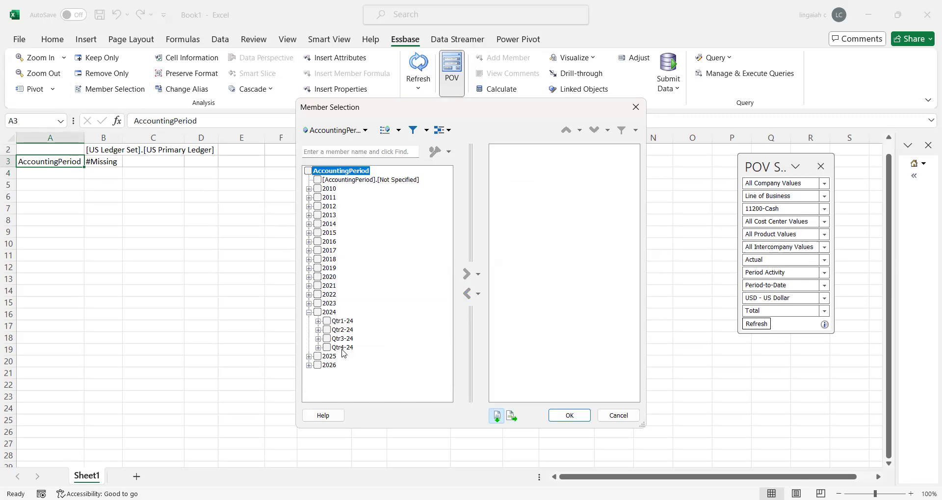
click(328, 322)
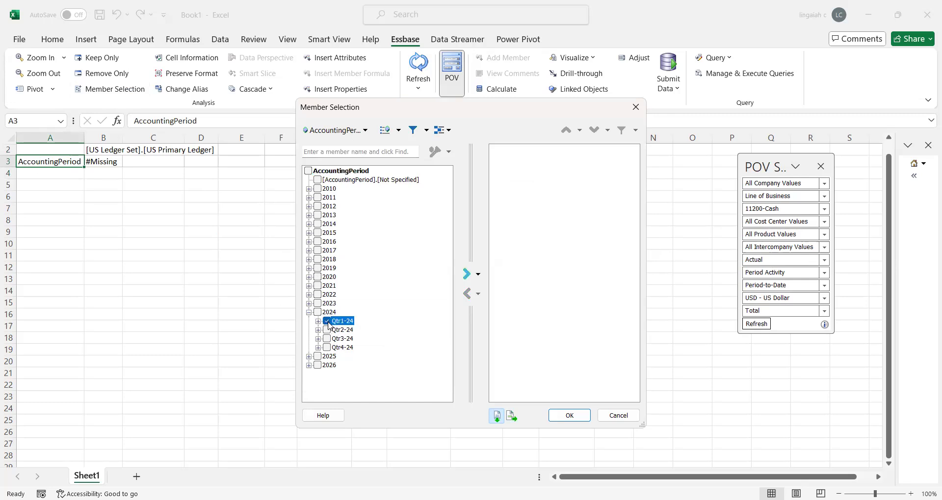
click(468, 278)
click(567, 417)
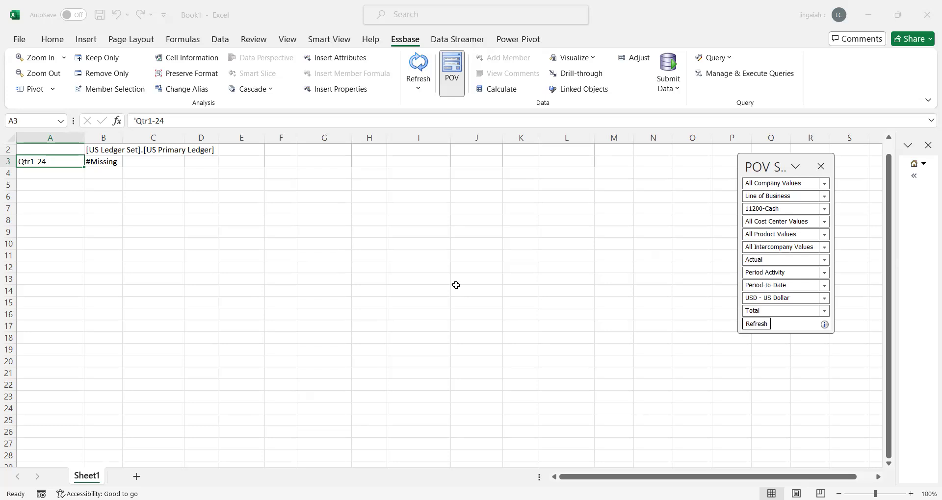
click(418, 67)
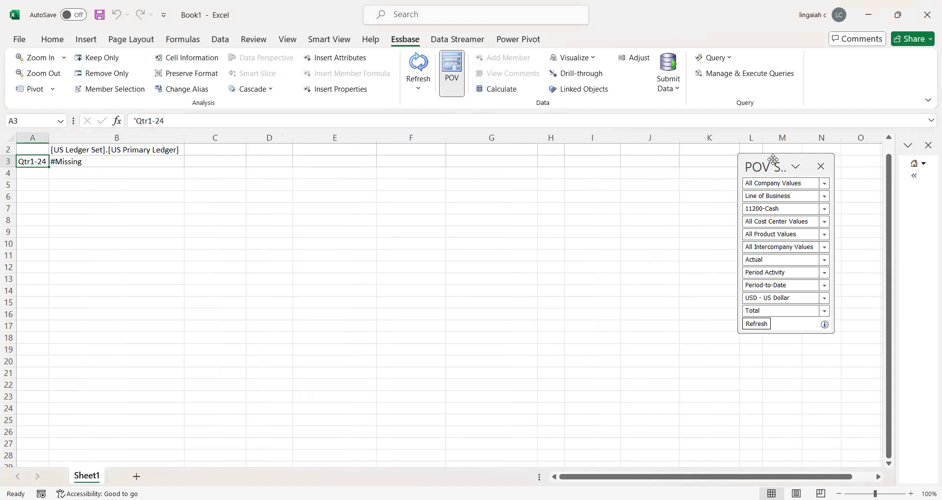
drag(770, 159, 368, 90)
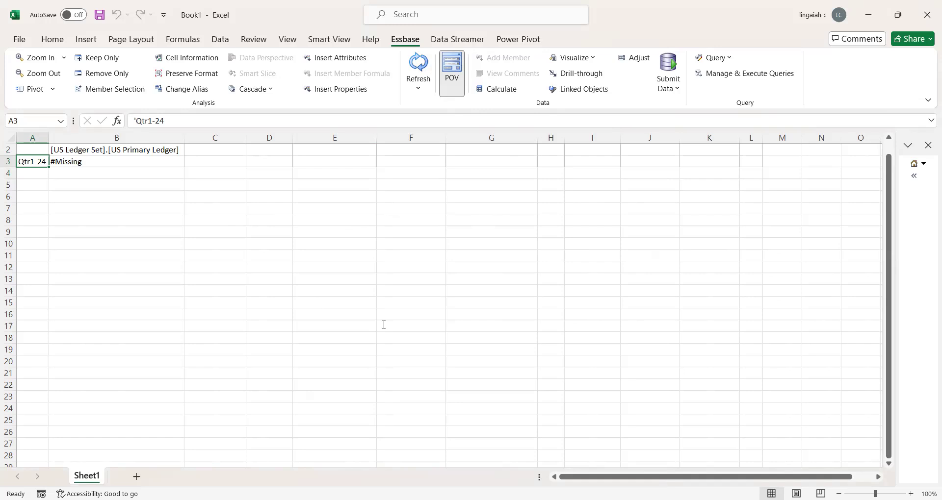
Step: Switch to Oracle Fusion Cloud Applications in the browser and open Inquire and Analyze Balances from the General Accounting Dashboard
key(alt+Tab)
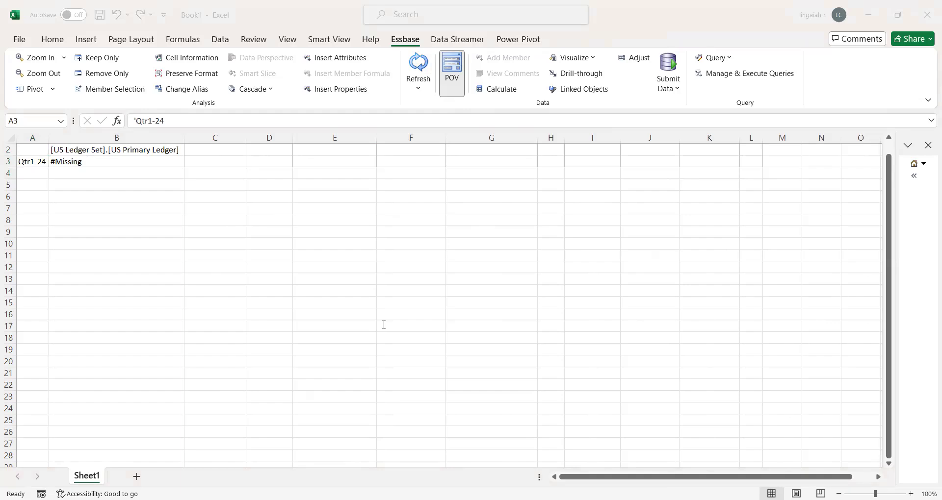
key(alt+Tab)
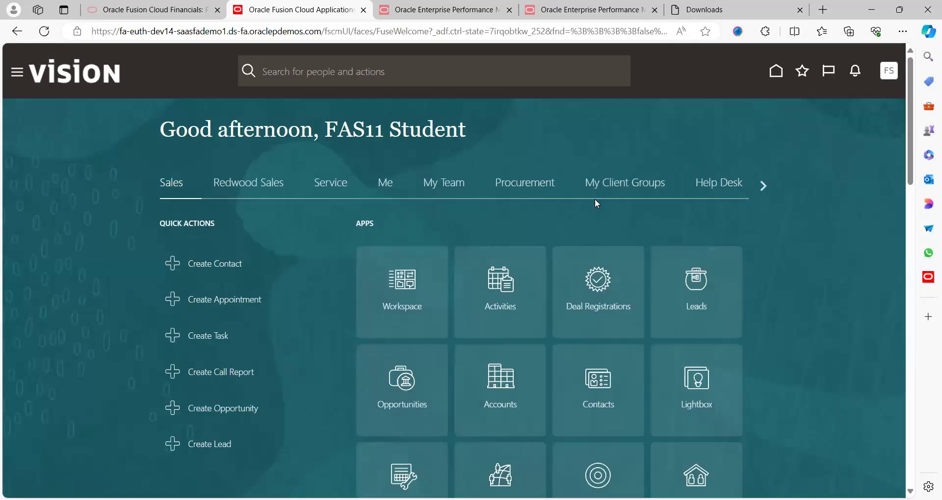
click(763, 185)
click(763, 185)
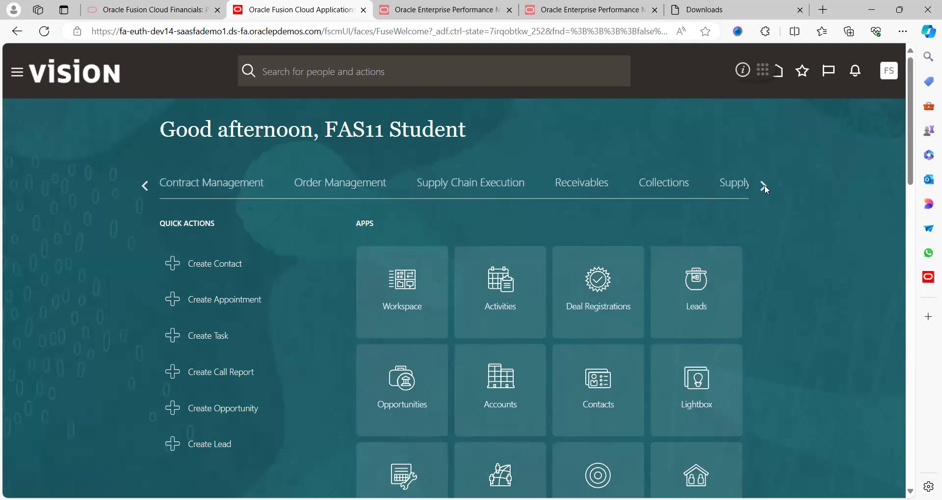
click(763, 186)
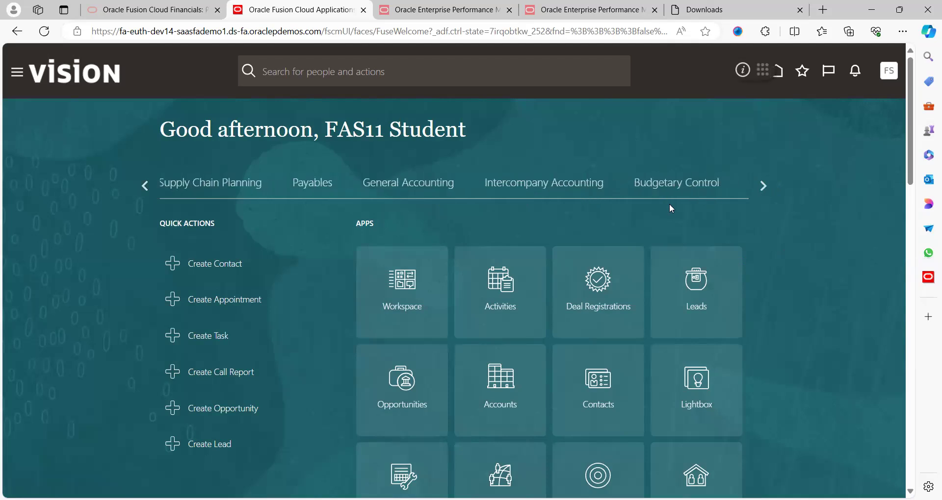
click(418, 189)
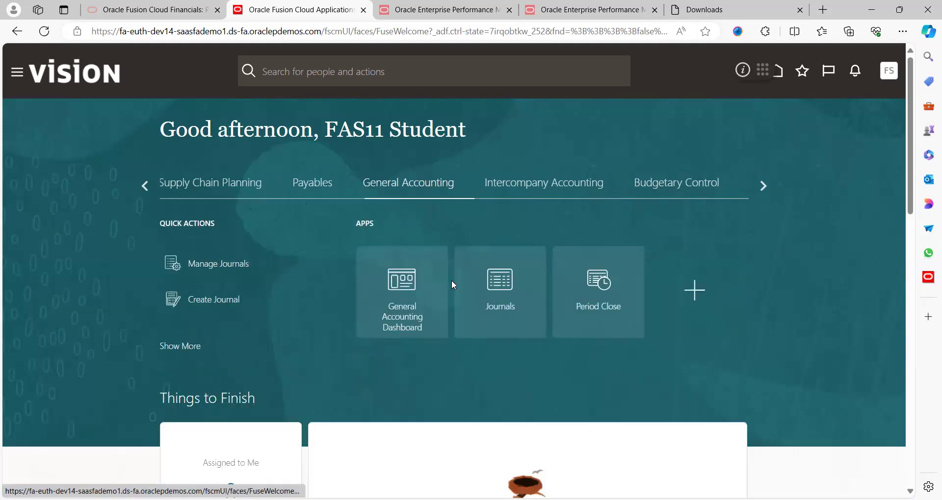
click(400, 303)
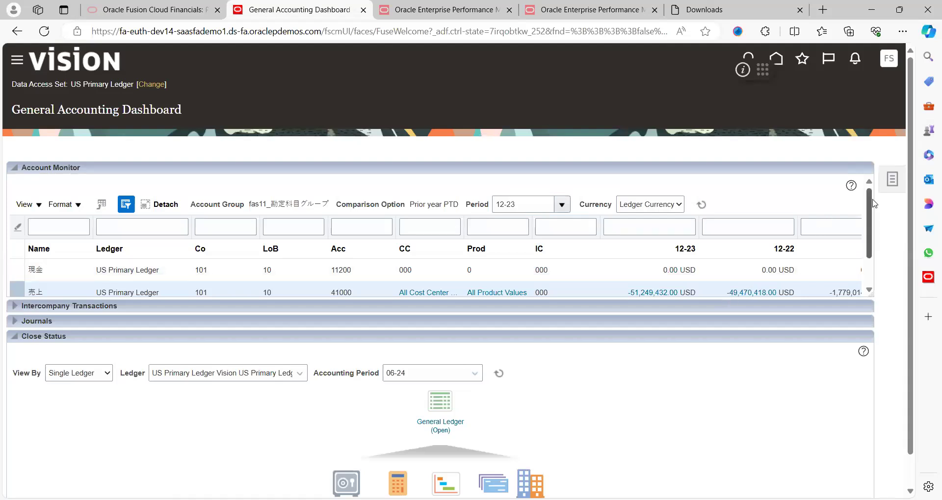
click(893, 182)
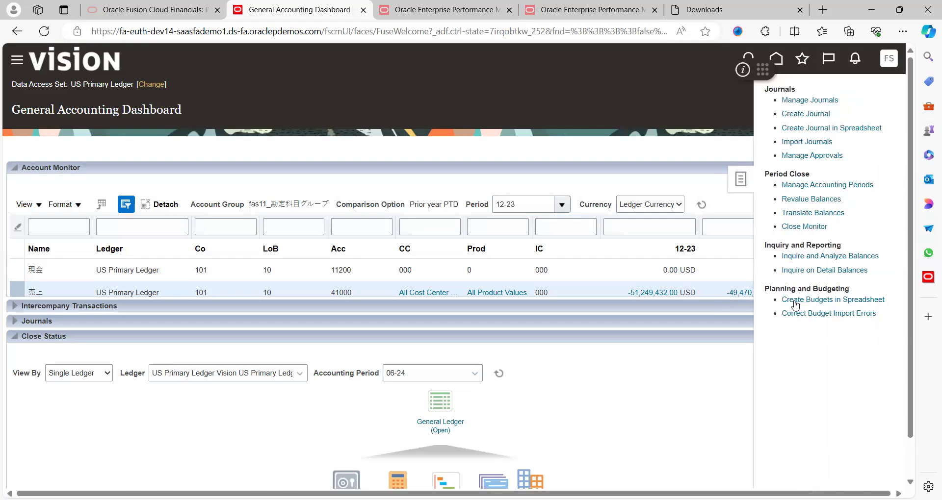
click(818, 259)
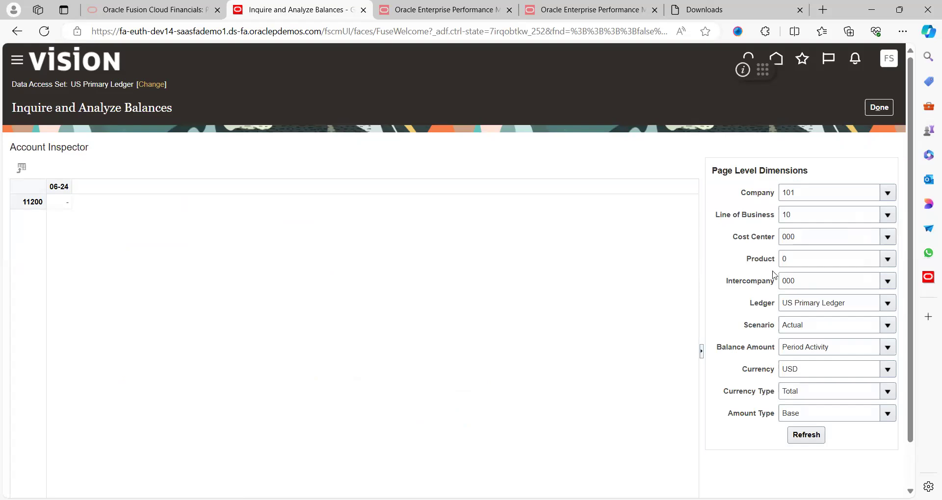
Step: Search all companies without a filter and set the Company page-level dimension to All Company Values
click(885, 193)
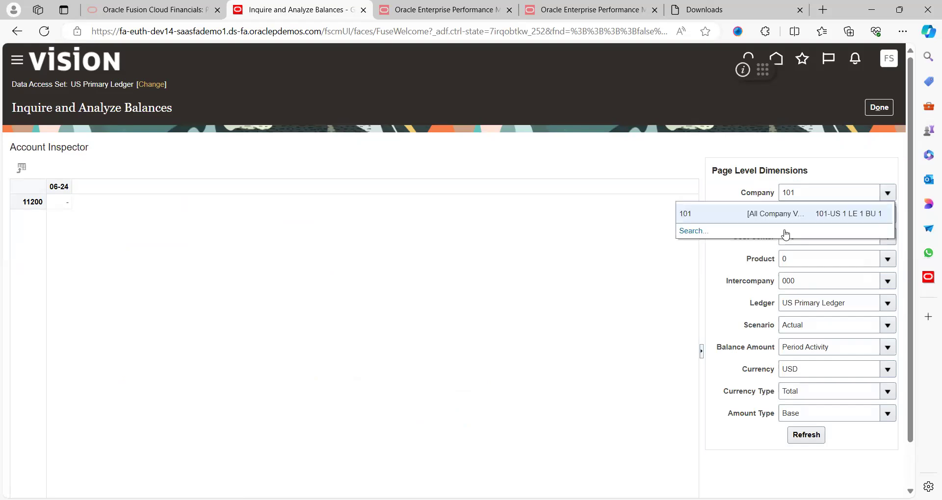
click(691, 232)
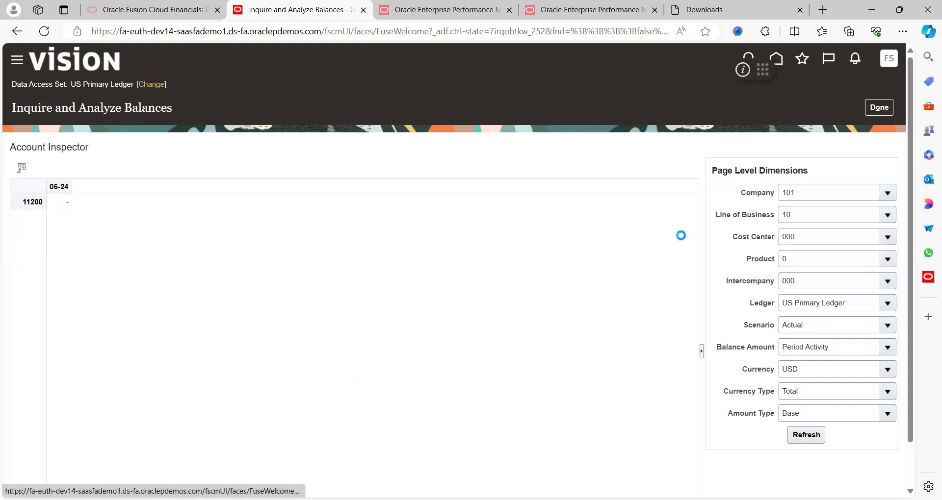
double_click(326, 248)
key(BackSpace)
key(Return)
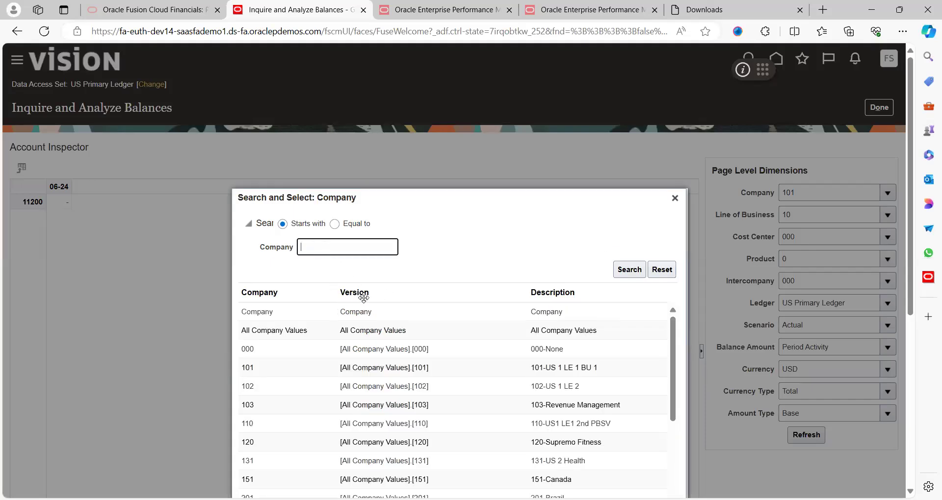
click(378, 339)
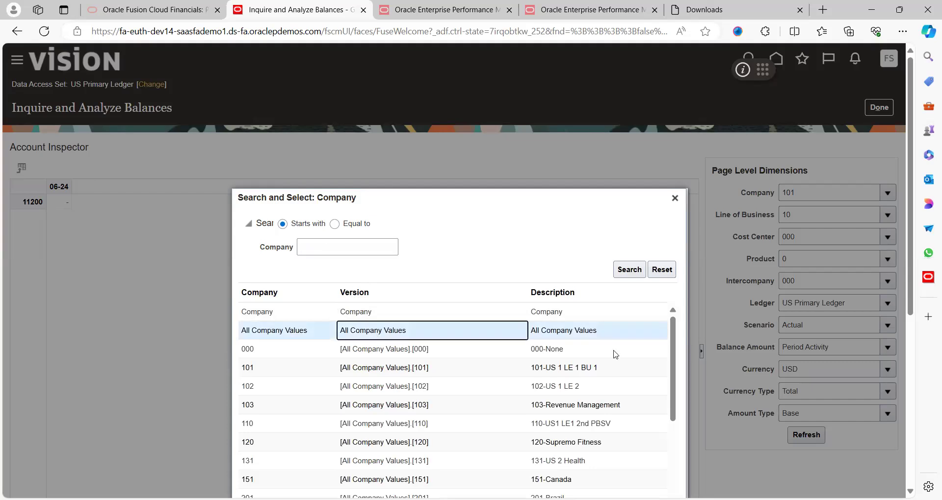
scroll(700, 467, down, 5)
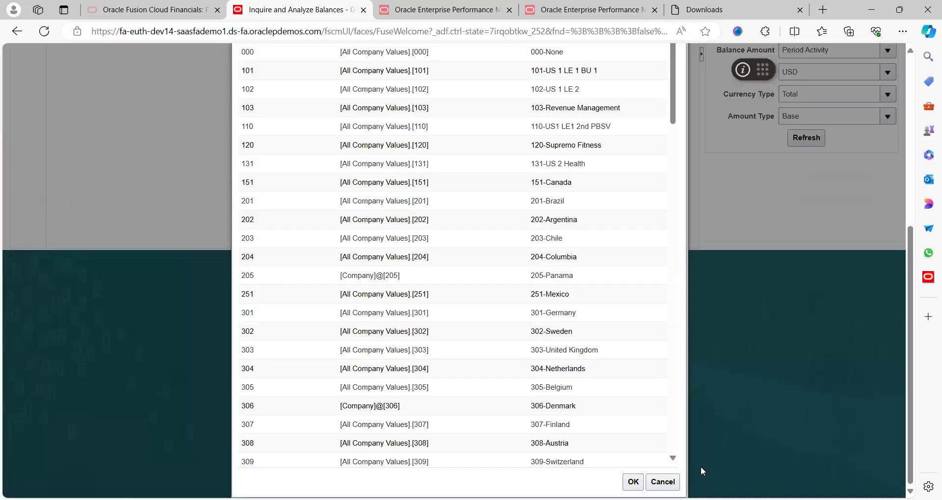
click(630, 483)
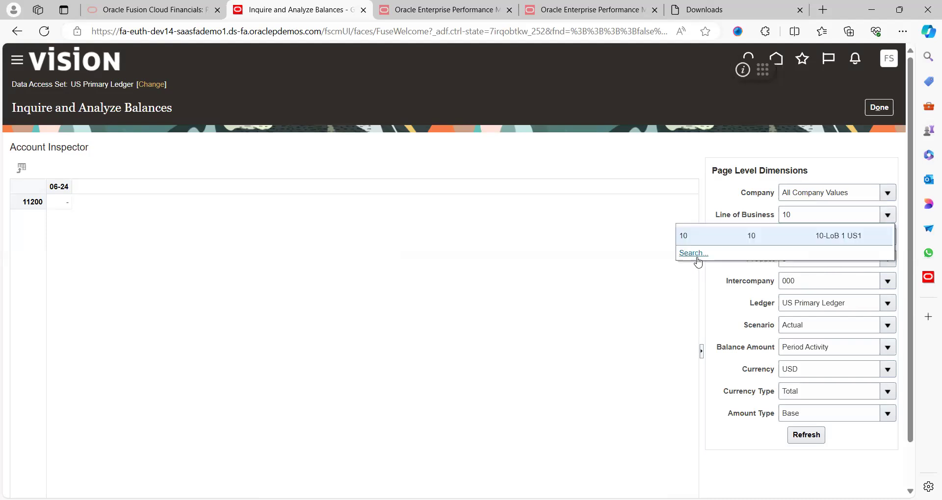
Step: Search lines of business without a filter and set the Line of Business dimension to All Line of Business Values
click(695, 257)
click(376, 253)
key(BackSpace)
key(Return)
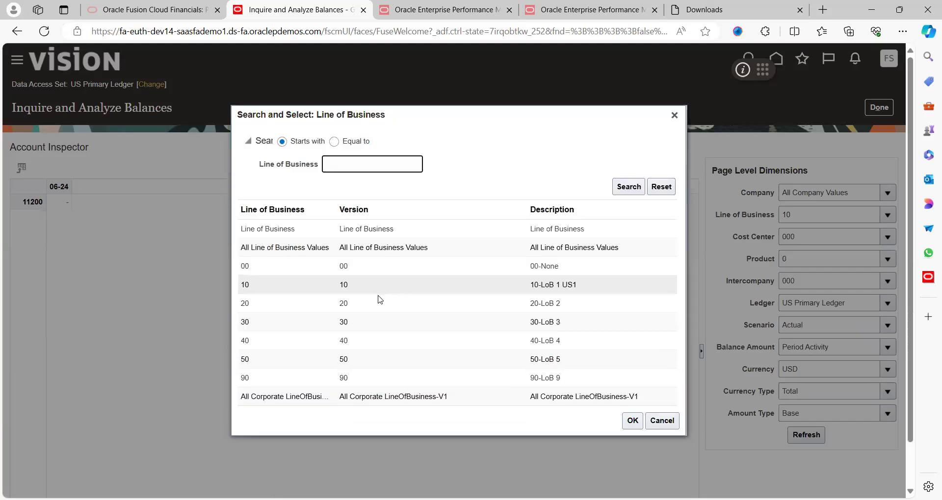
click(394, 249)
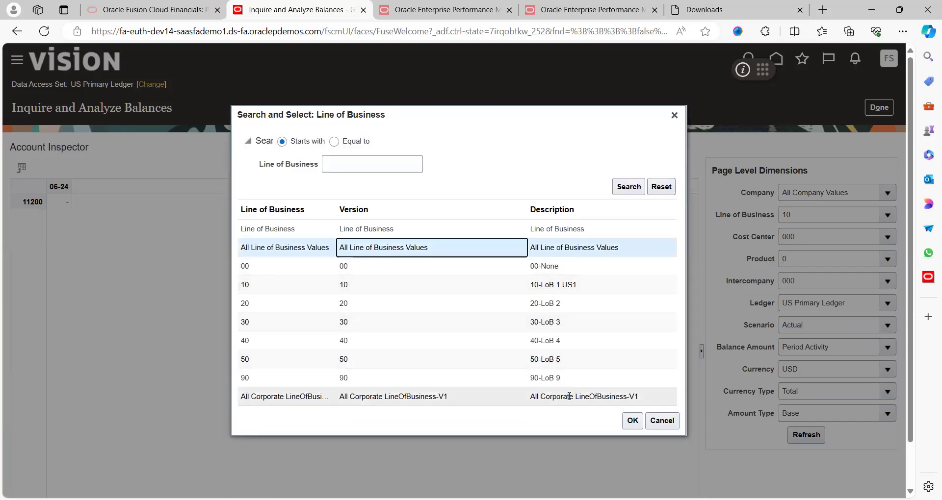
click(633, 425)
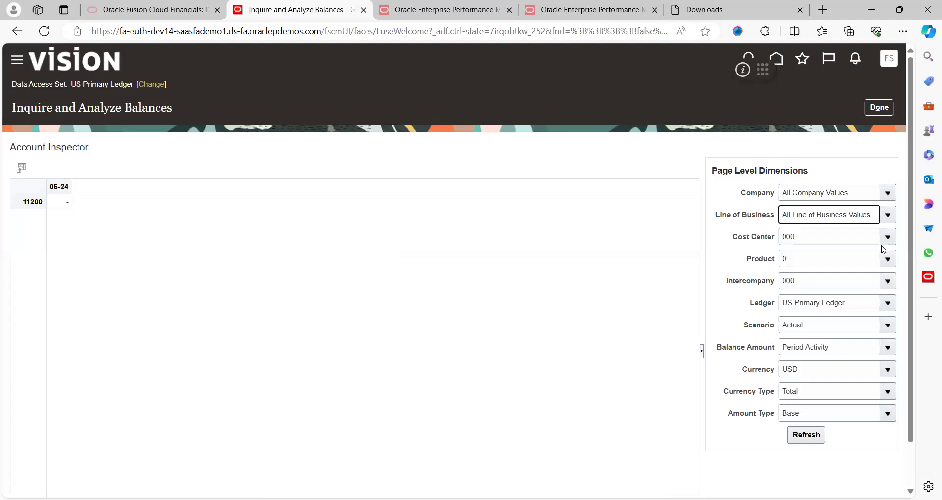
Step: Search all cost centers without a filter and set the Cost Center dimension to All Cost Center Values
click(888, 237)
click(697, 276)
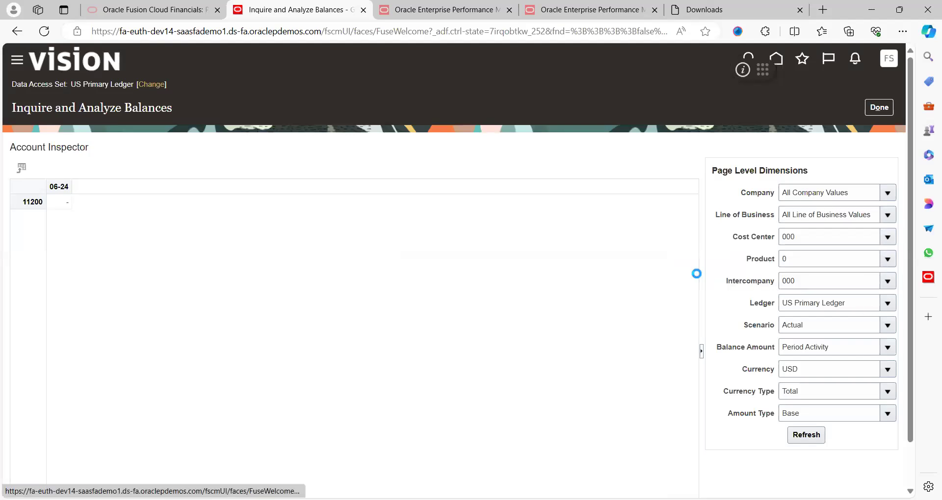
click(367, 252)
key(BackSpace)
key(BackSpace)
key(BackSpace)
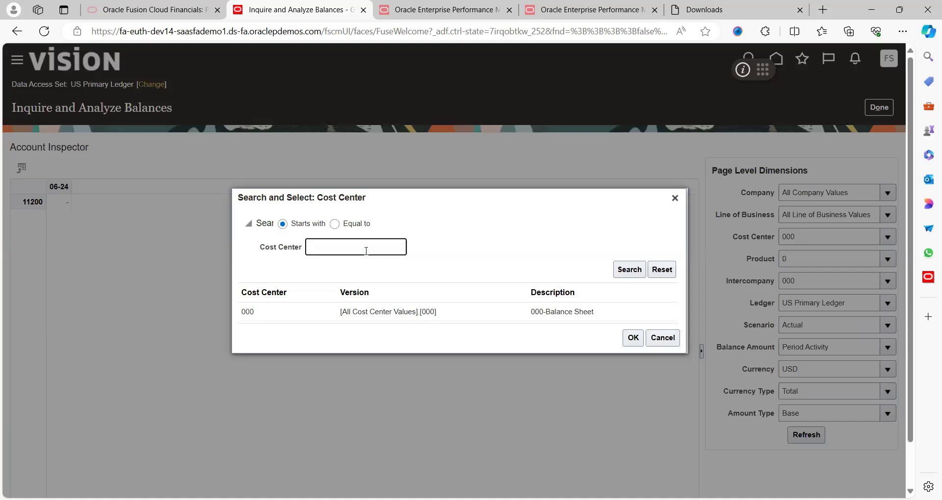
key(Return)
click(374, 331)
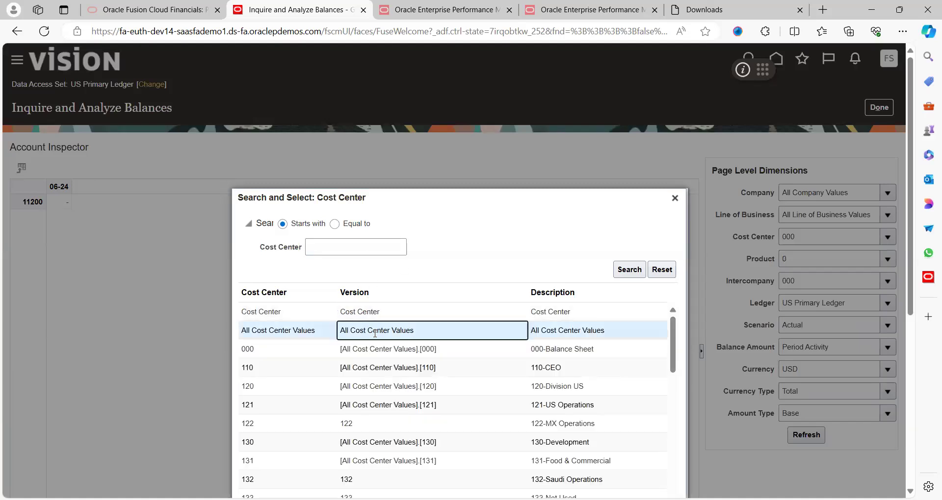
click(908, 461)
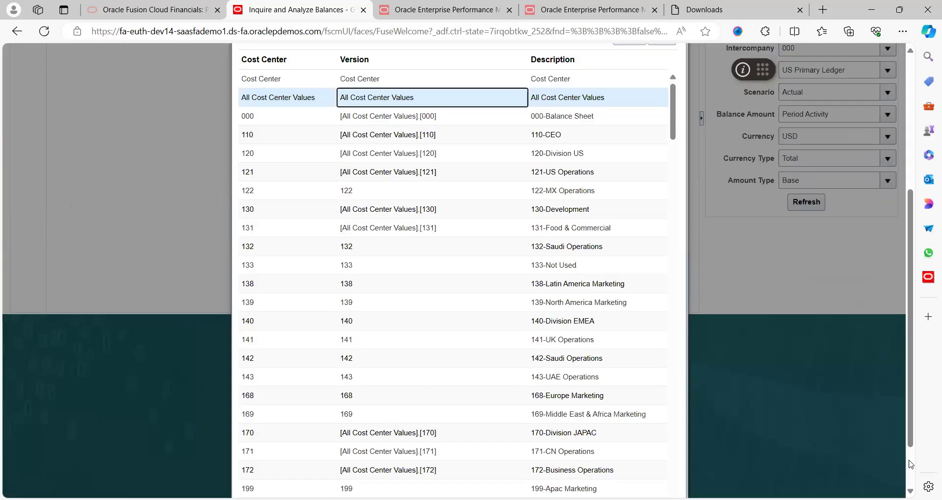
click(632, 482)
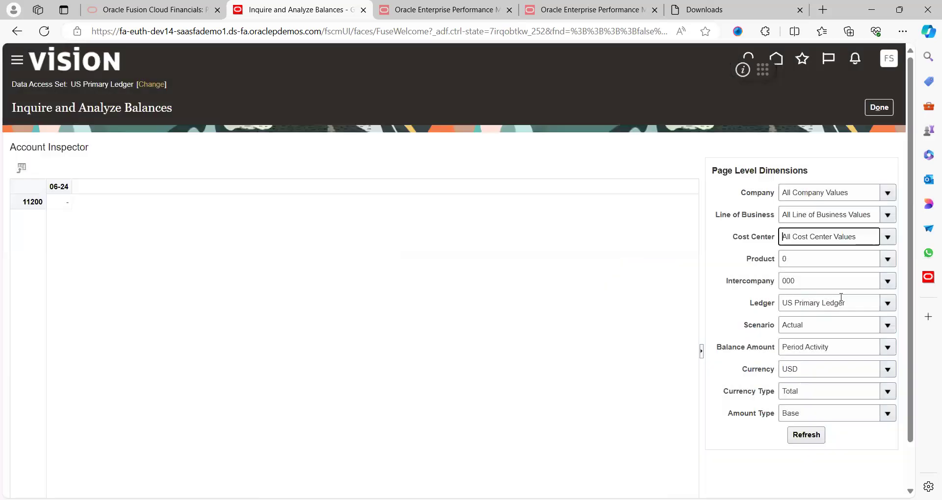
Step: Search all products without a filter and set the Product dimension to All Product Values
click(887, 259)
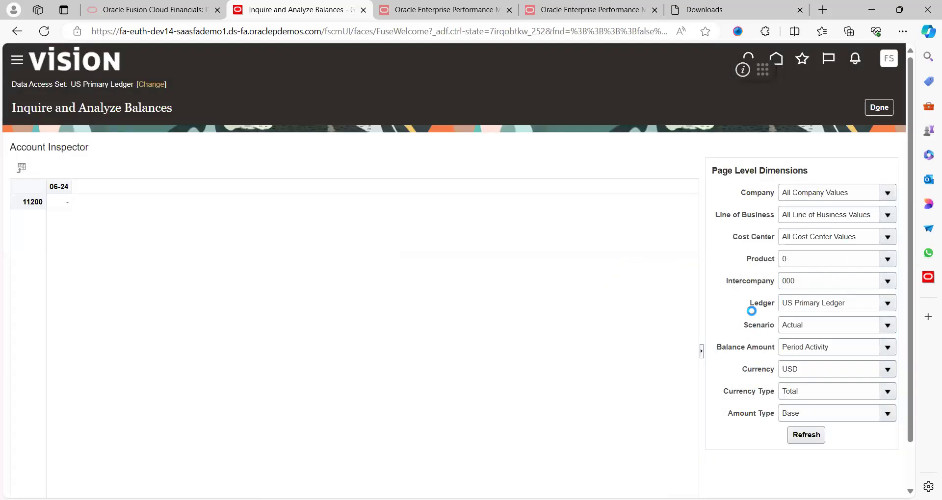
click(699, 317)
click(360, 242)
key(BackSpace)
key(Return)
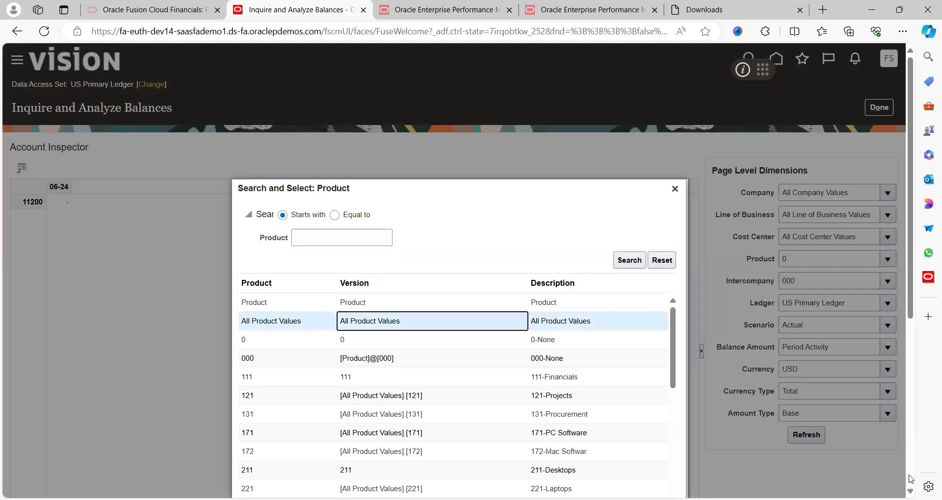
scroll(908, 479, down, 5)
click(631, 481)
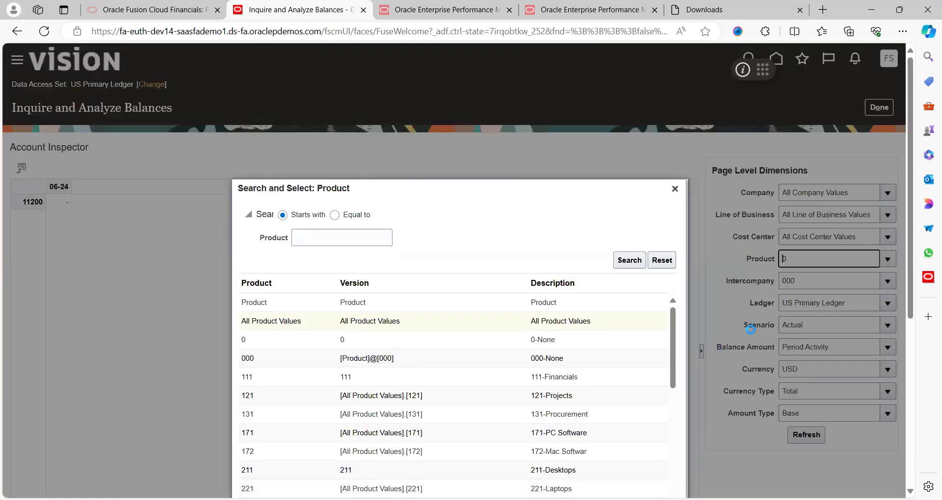
Step: Search all intercompany values without a filter and set the Intercompany dimension to All Intercompany Values
click(888, 281)
click(694, 319)
click(403, 253)
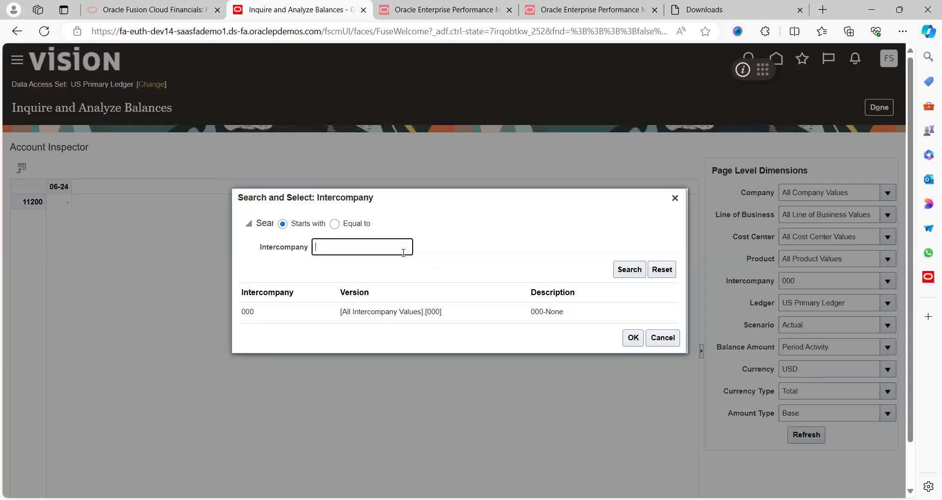
key(Return)
click(410, 332)
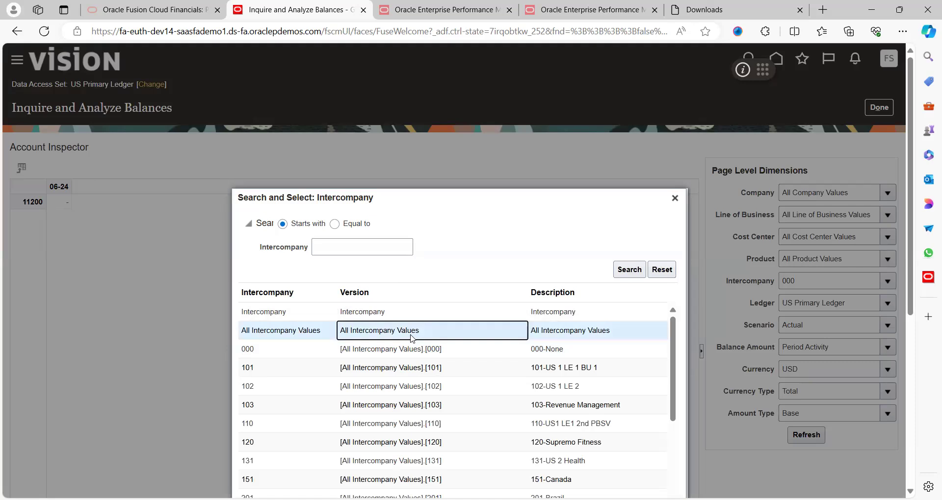
click(910, 475)
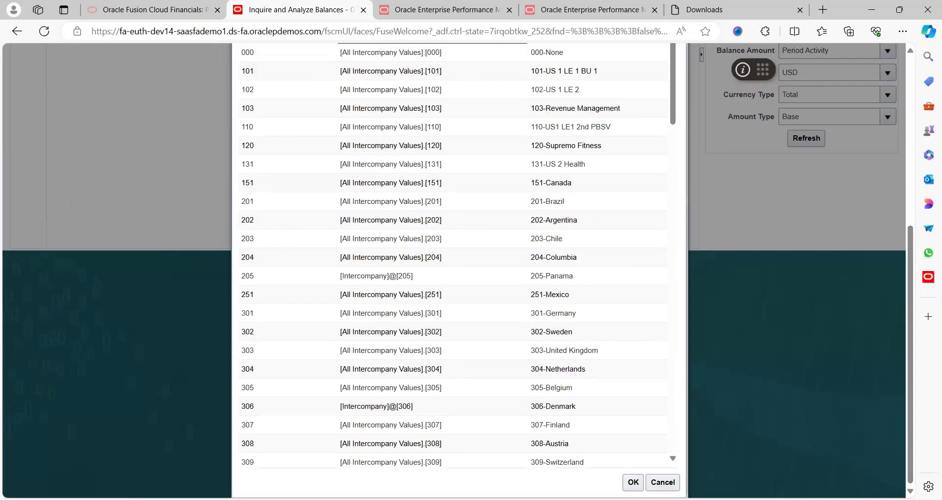
click(633, 482)
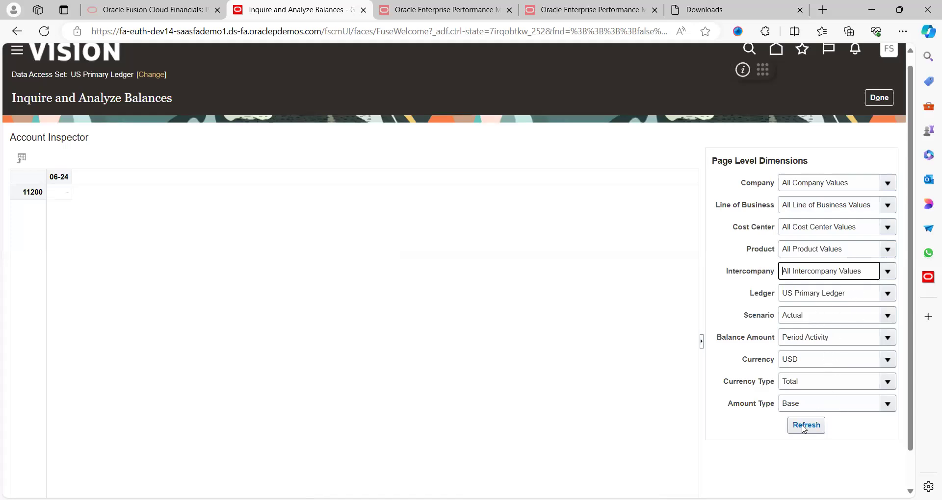
Step: Set the Amount Type dimension to PTD and refresh the Account Inspector balances
click(888, 404)
click(688, 442)
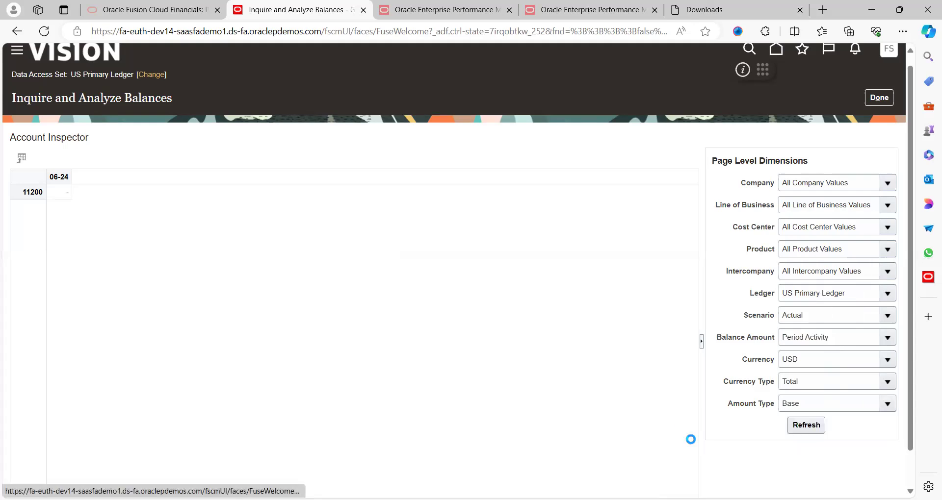
click(365, 253)
key(BackSpace)
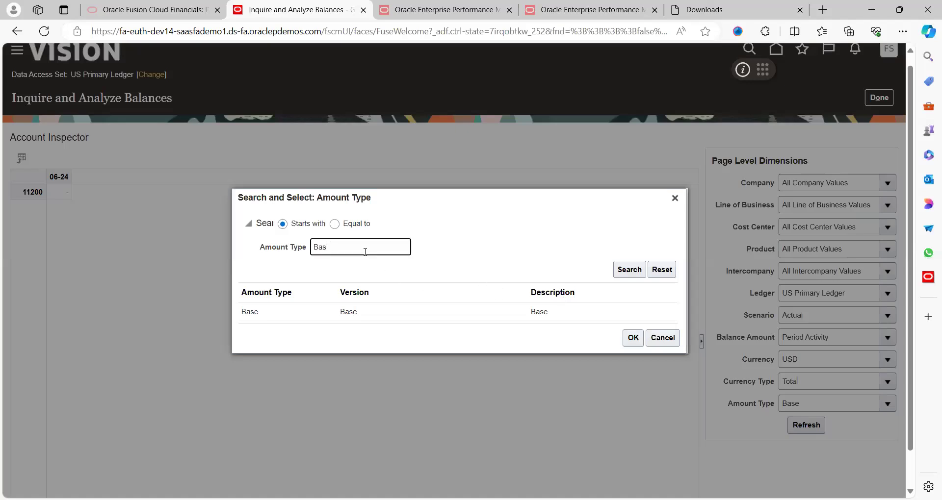
key(Return)
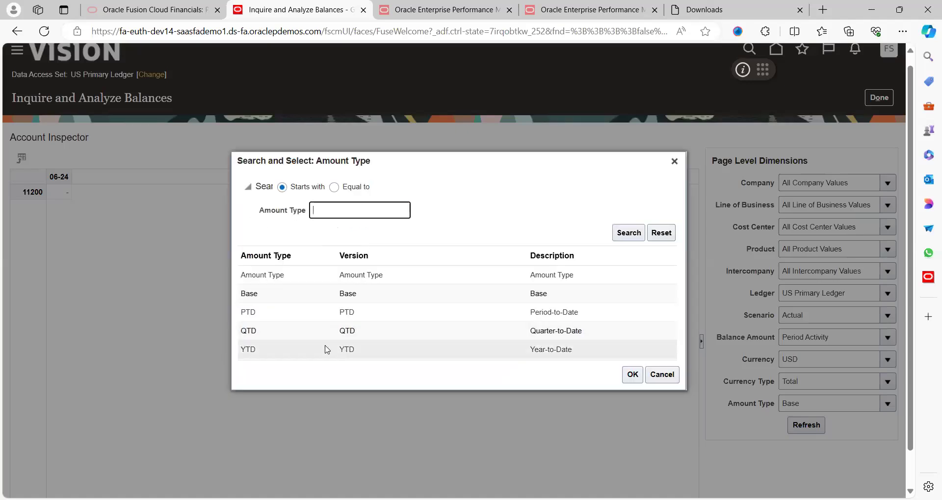
click(270, 316)
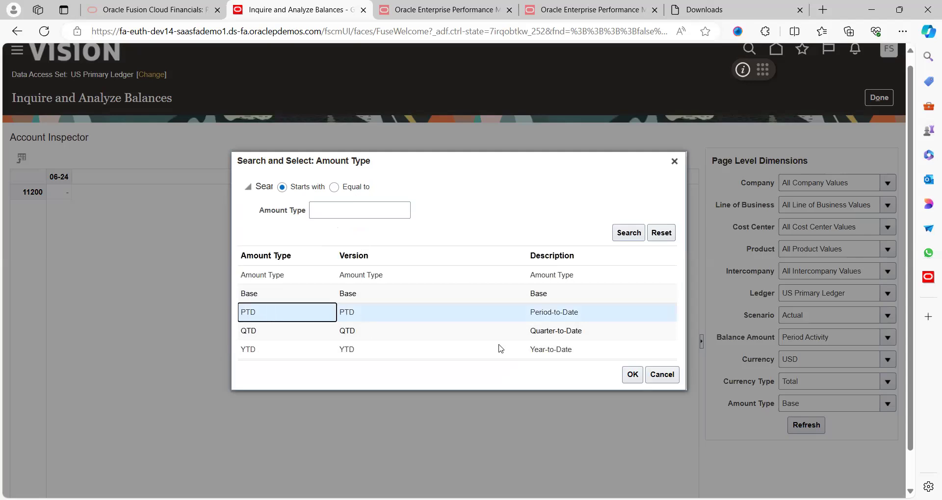
click(631, 374)
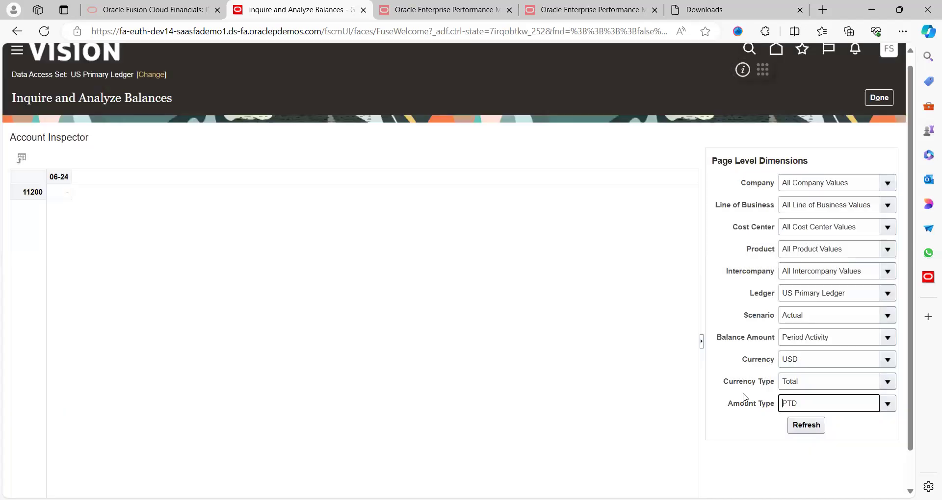
click(806, 425)
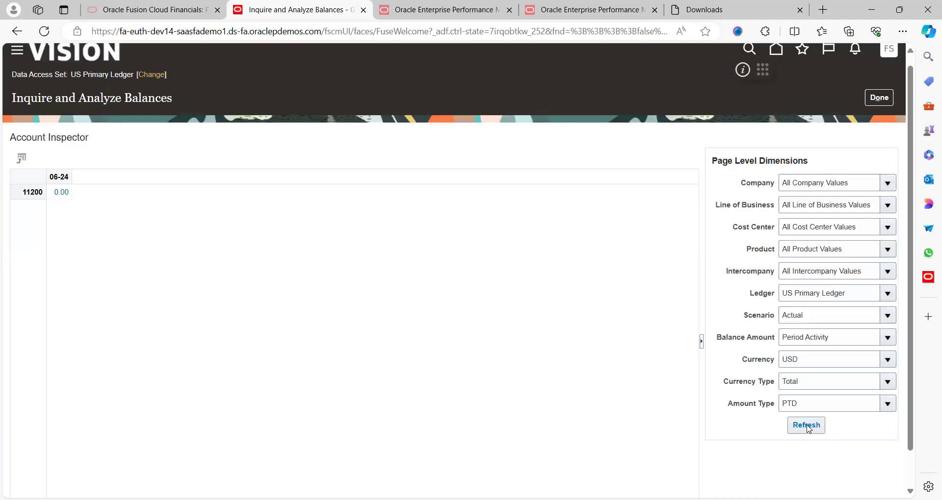
Step: Drill into the 06-24 balance of account 11200 and compare its detail balances with the Smart View grid in Excel
click(61, 195)
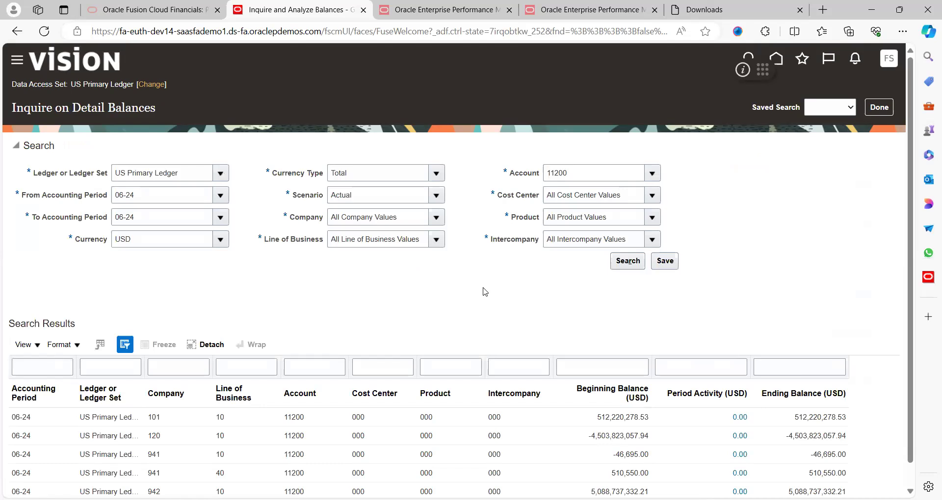
scroll(485, 291, down, 1)
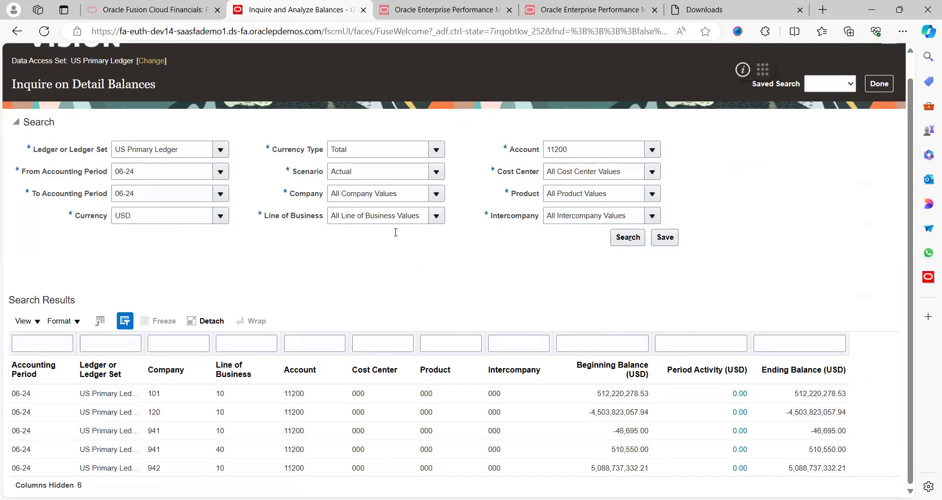
key(alt+Tab)
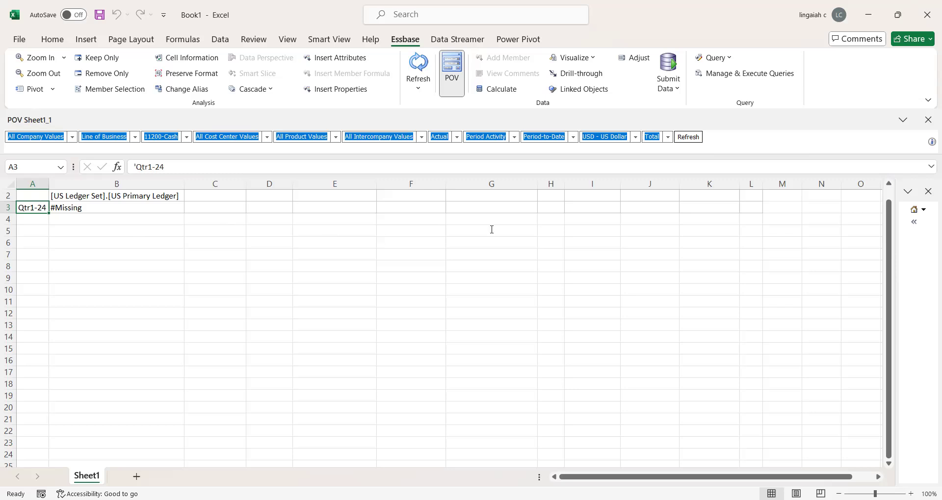
key(alt+Tab)
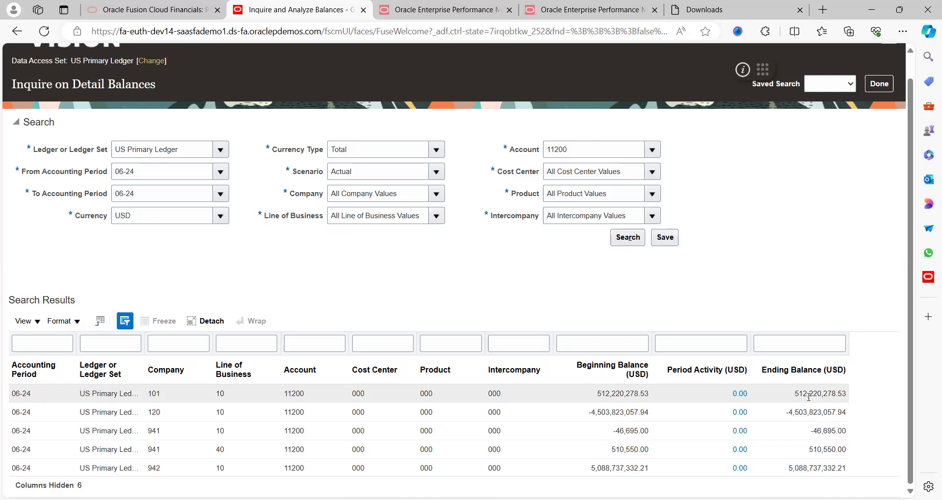
key(alt+Tab)
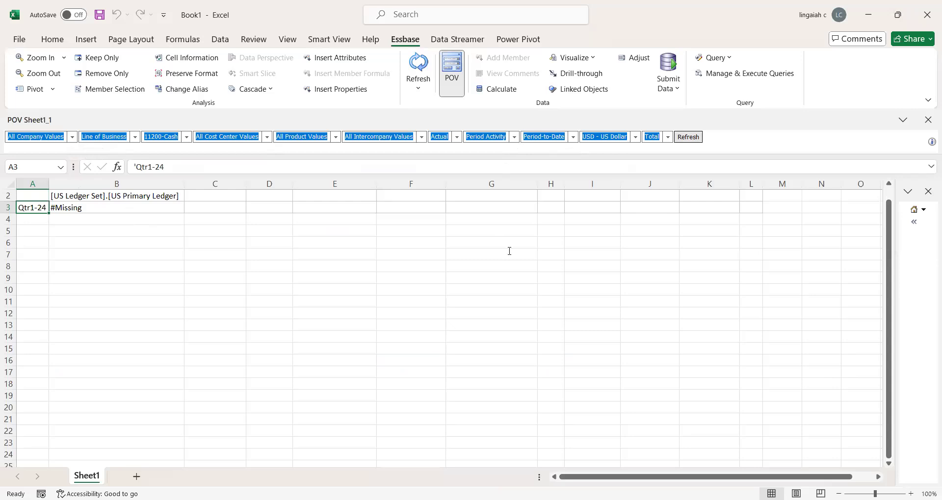
key(alt+Tab)
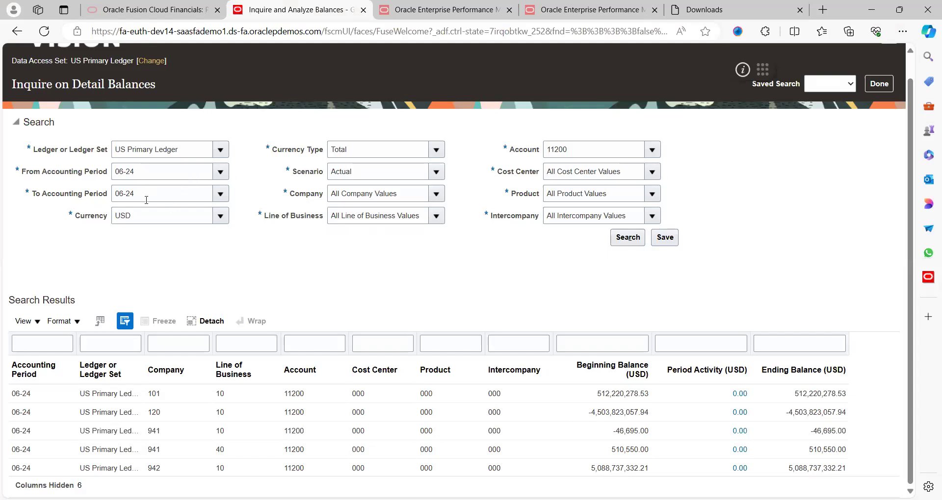
Step: Open the From Accounting Period search and look up JAN-24
click(222, 173)
click(129, 374)
click(475, 160)
text(JAN-24)
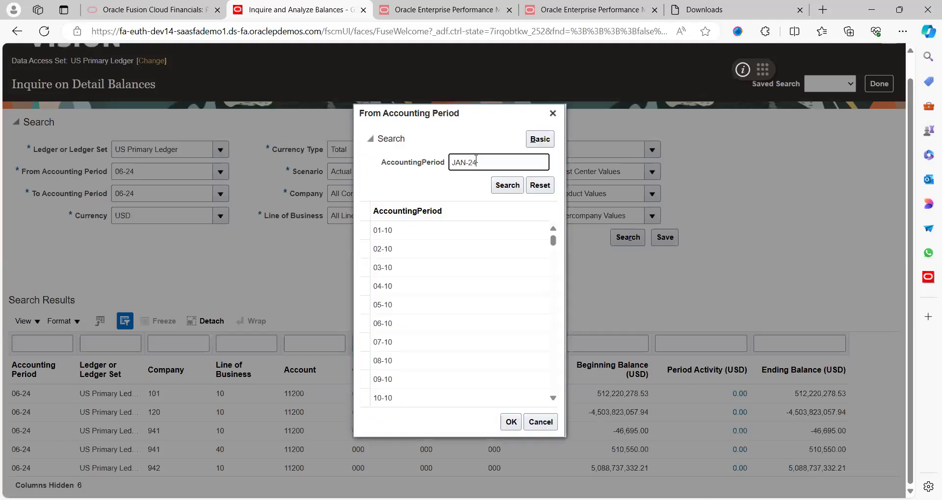
key(Return)
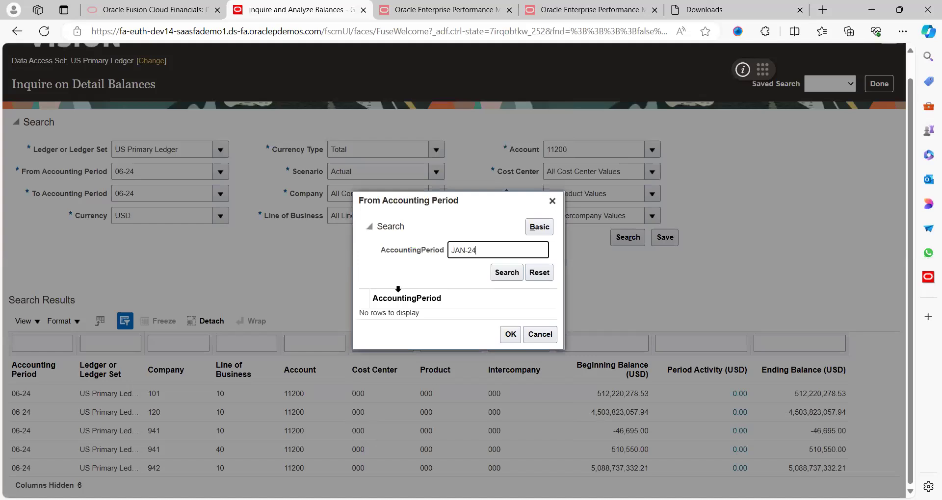
Step: Look up period 01-24 instead, set it as the From Accounting Period and rerun the detail balances search
key(BackSpace)
key(BackSpace)
key(BackSpace)
key(BackSpace)
key(BackSpace)
key(BackSpace)
text(01-24)
key(Return)
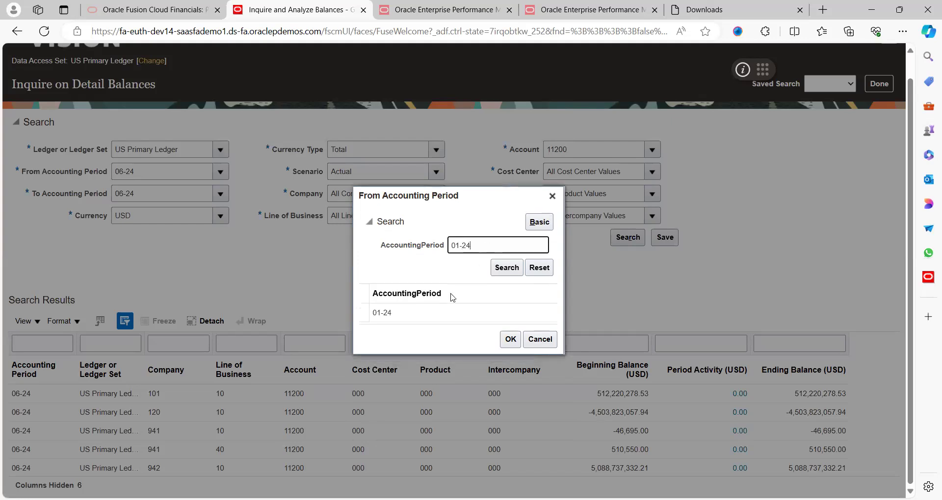
click(422, 313)
click(509, 340)
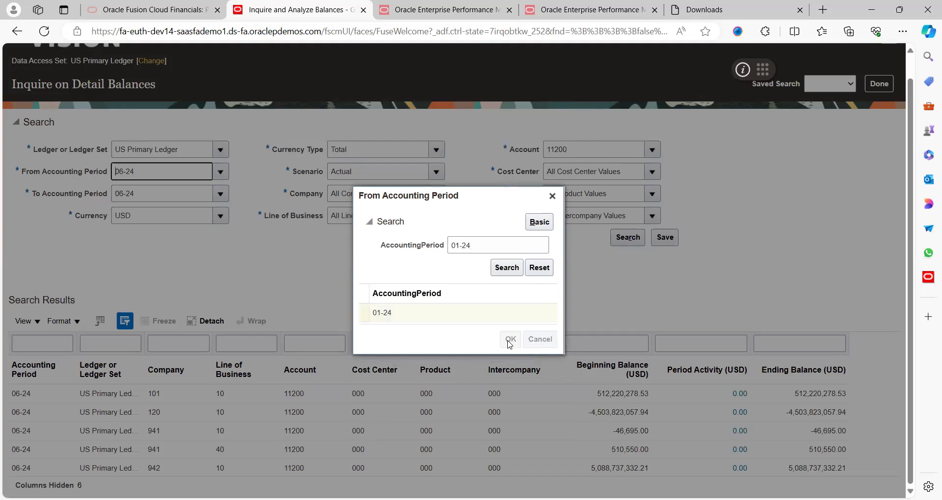
click(632, 240)
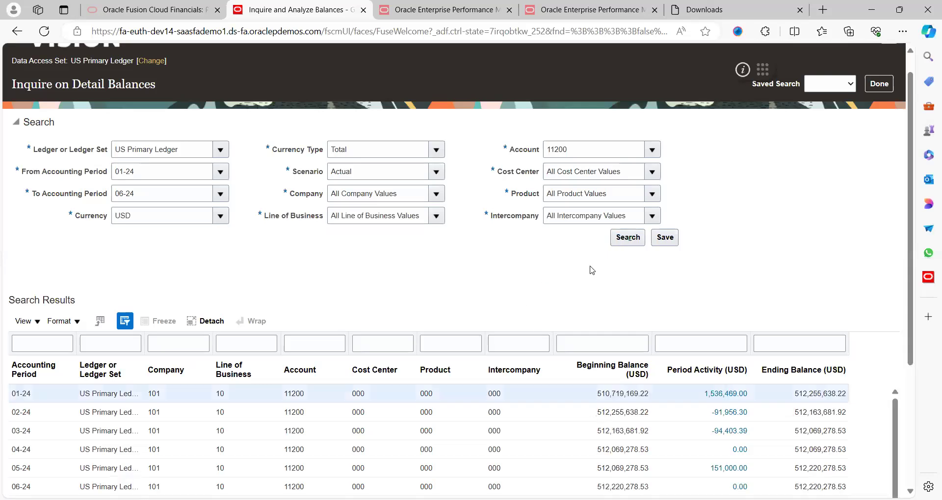
Step: Examine the detail balances by period and company in the browser against the Qtr1-24 Smart View grid in Excel
scroll(592, 270, down, 2)
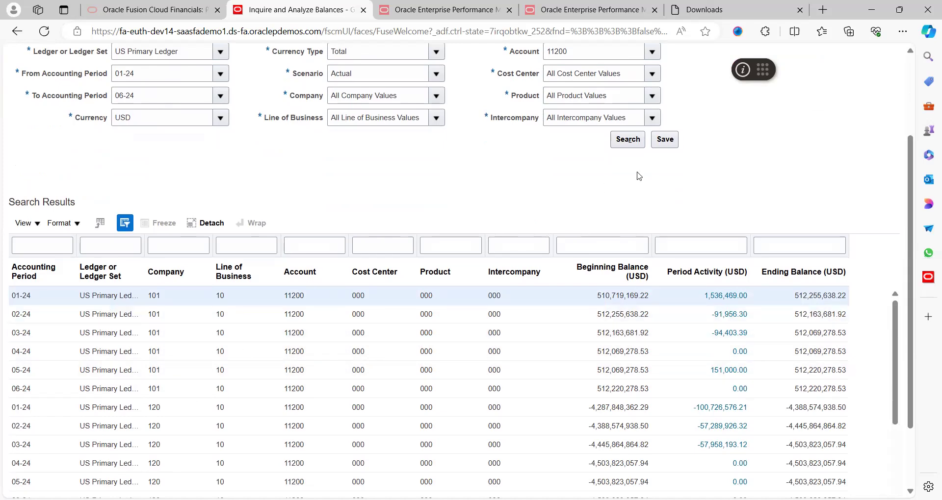
scroll(639, 175, down, 2)
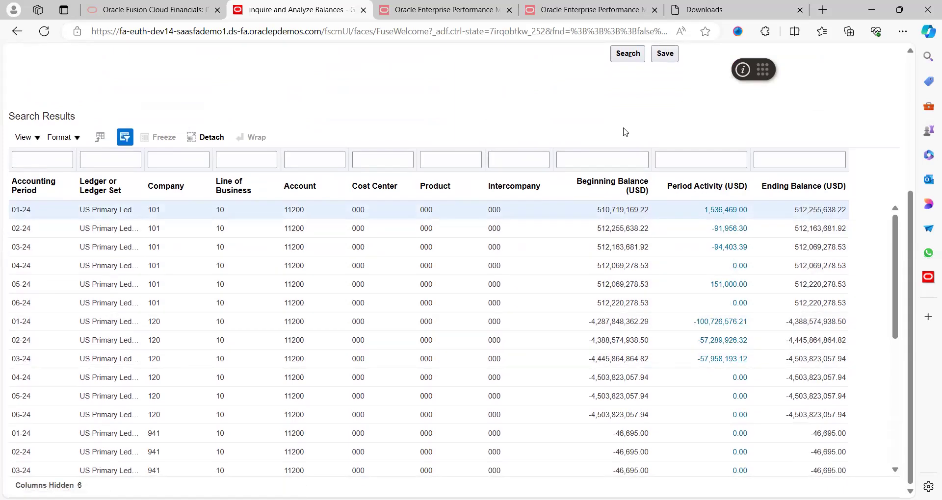
scroll(625, 132, up, 2)
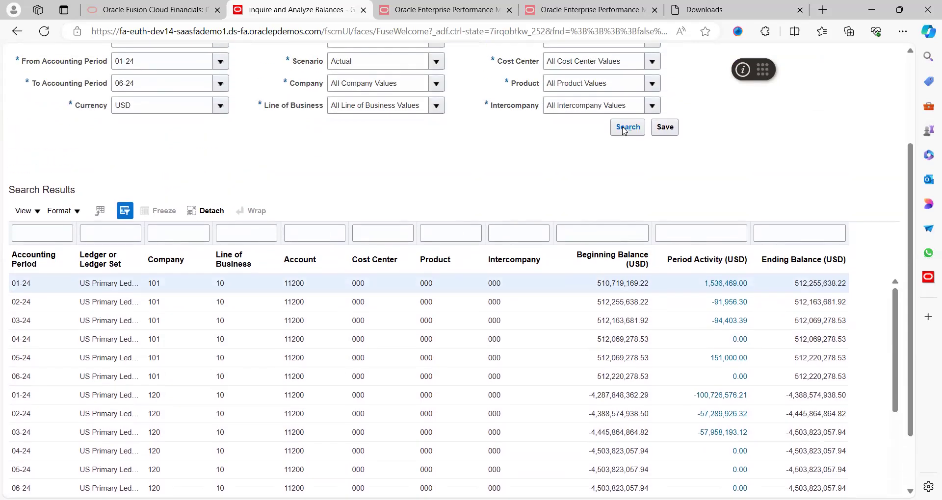
scroll(624, 131, up, 1)
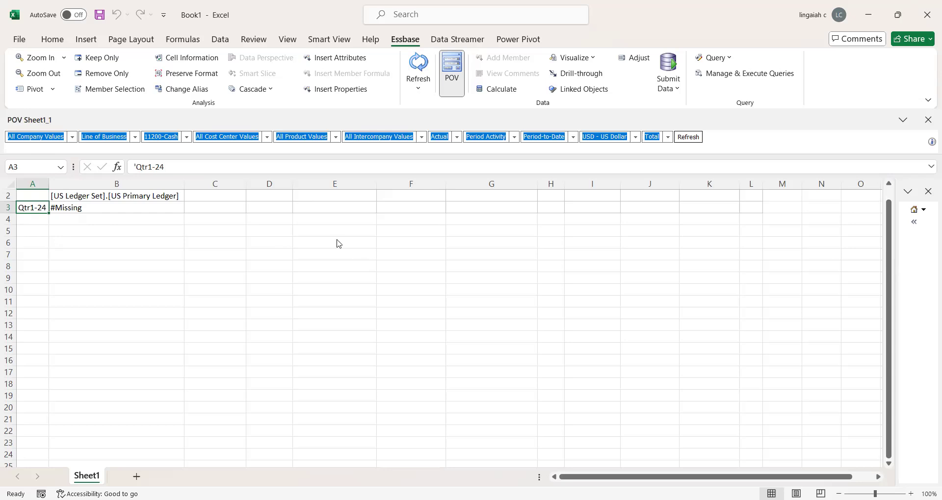
key(alt+Tab)
scroll(426, 206, up, 2)
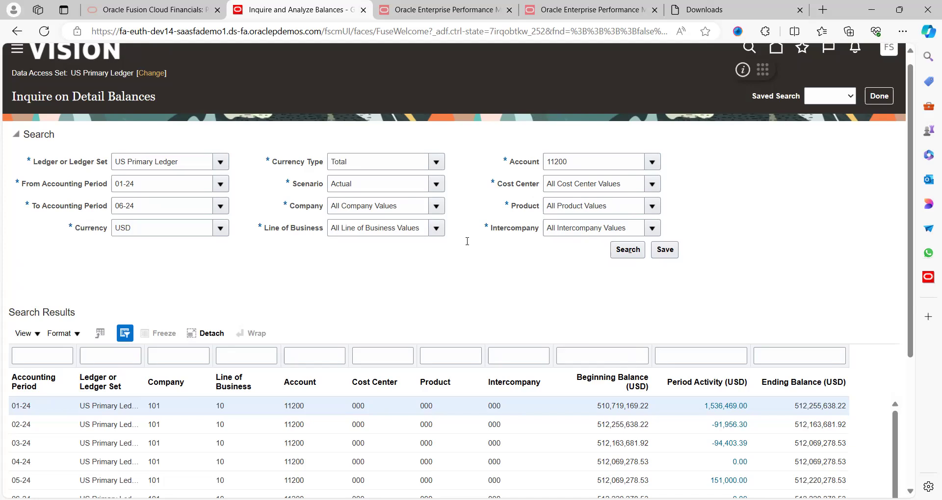
key(alt+Tab)
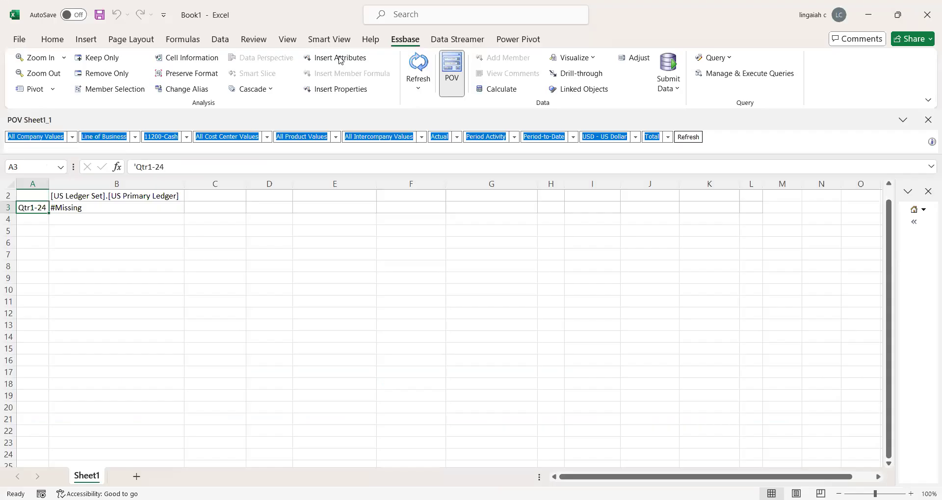